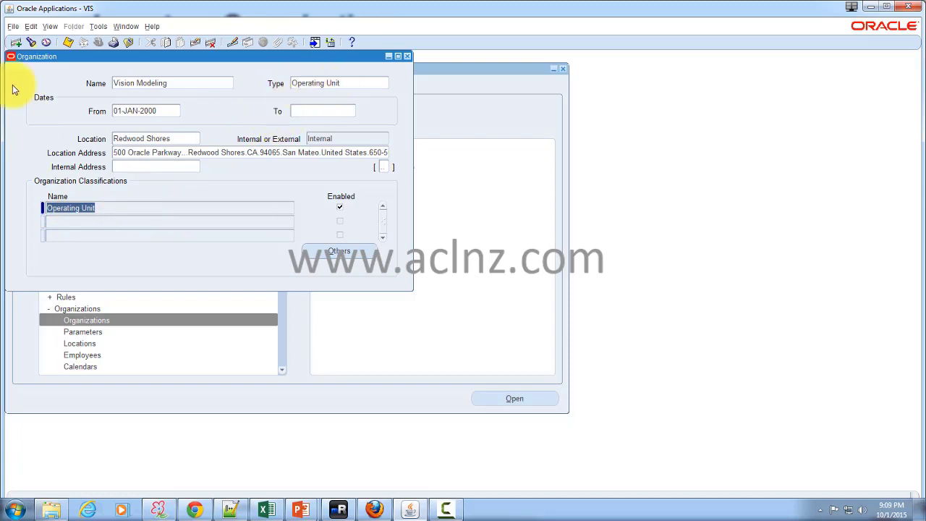
- Open the Find Organization form from the organization record's header
{"action": "left_click", "coordinate": [34, 42]}
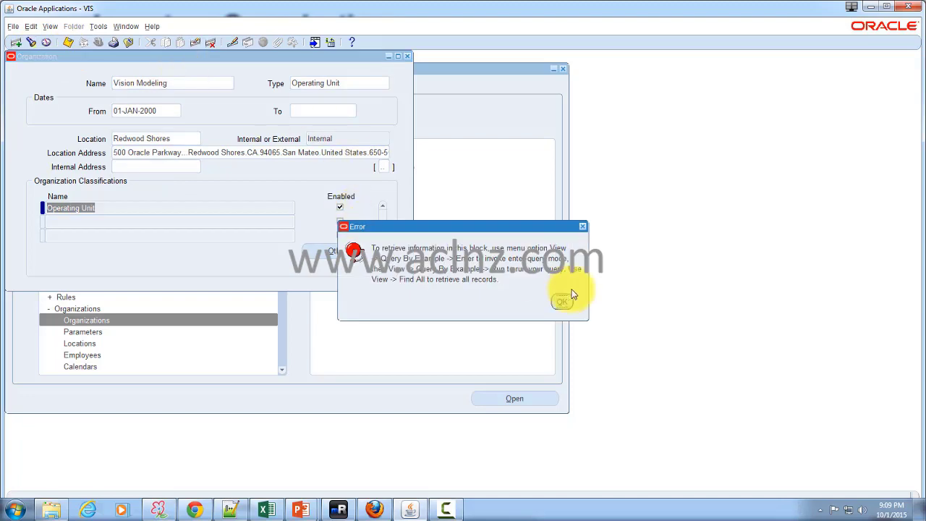
{"action": "left_click", "coordinate": [569, 300]}
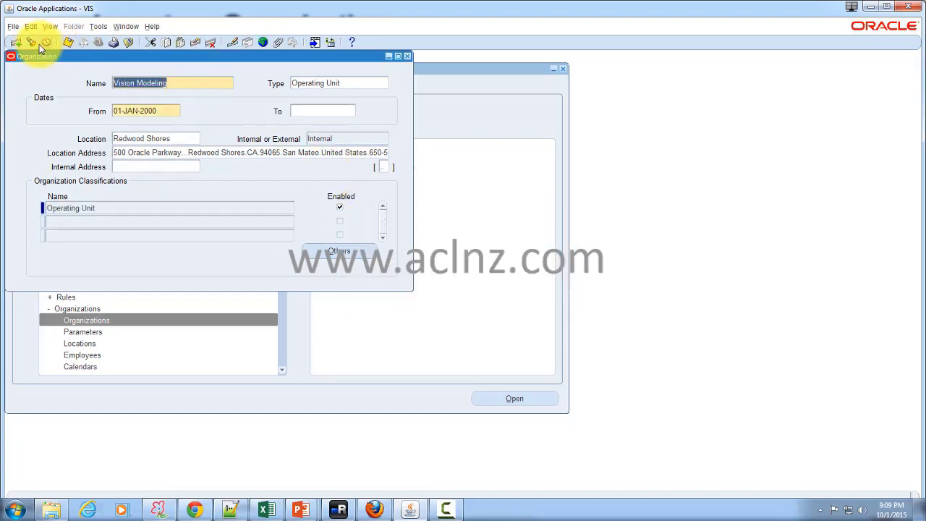
{"action": "left_click", "coordinate": [37, 44]}
{"action": "left_click", "coordinate": [188, 142]}
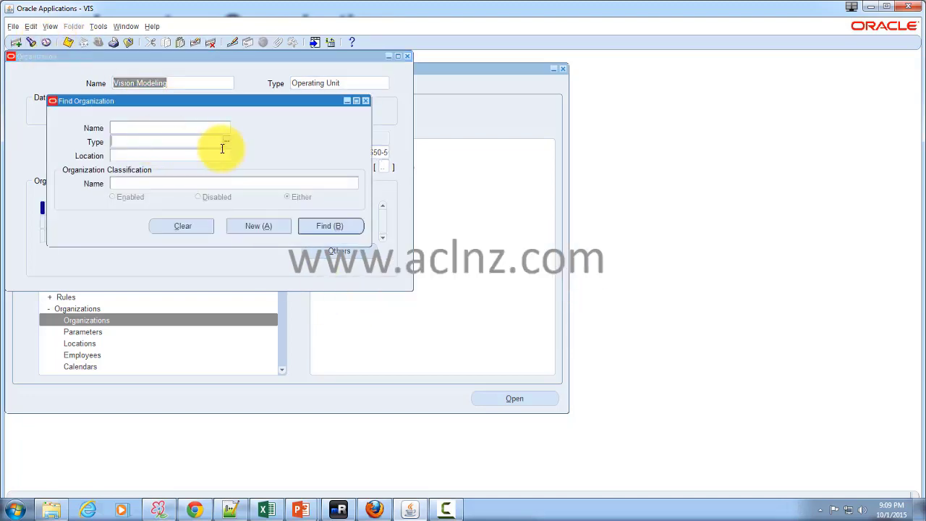
{"action": "left_click", "coordinate": [227, 142]}
{"action": "type", "text": "i"}
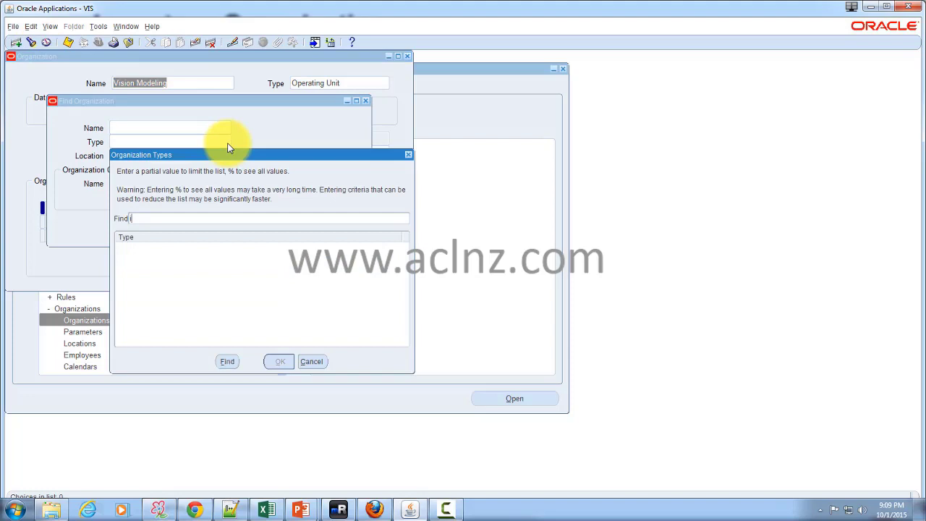
{"action": "key", "text": "BackSpace"}
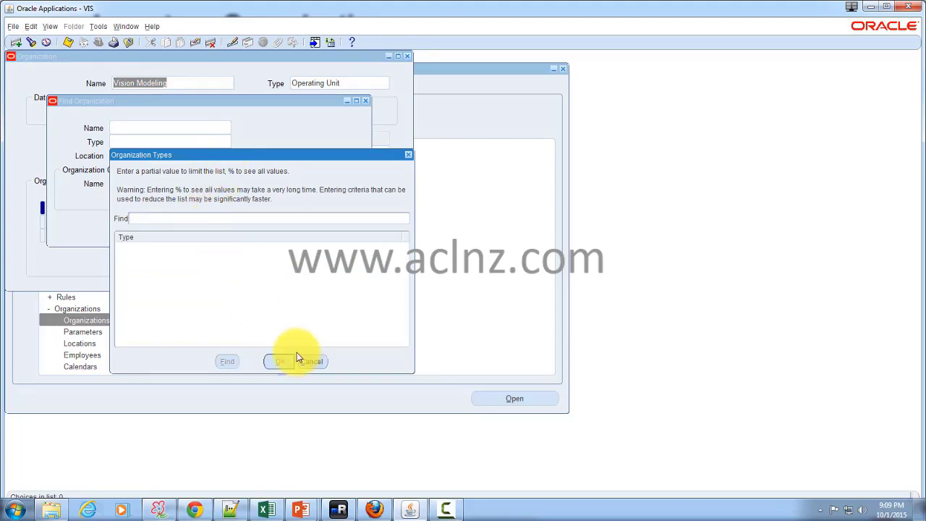
{"action": "left_click", "coordinate": [318, 362]}
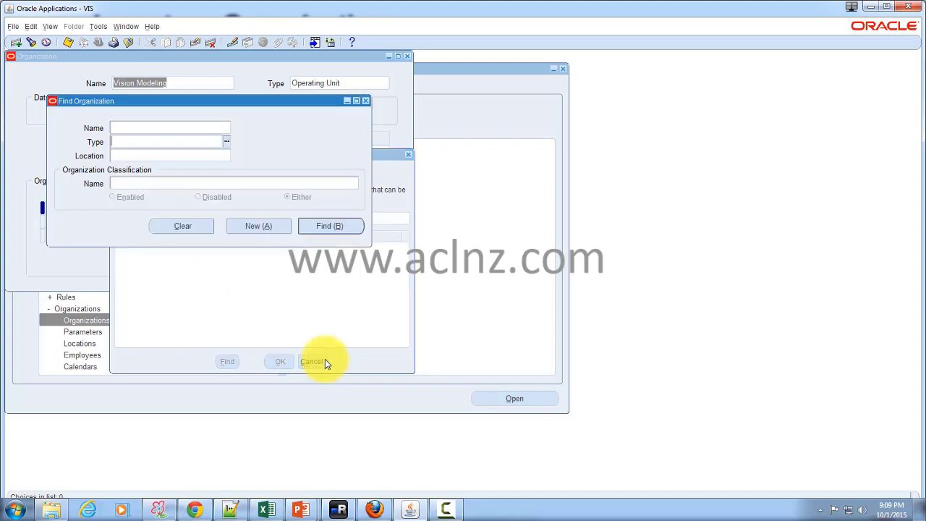
- Find the organization Seattle Manufacturing by name, narrowing the list of organization names with Se%
{"action": "left_click", "coordinate": [172, 130]}
{"action": "left_click", "coordinate": [226, 128]}
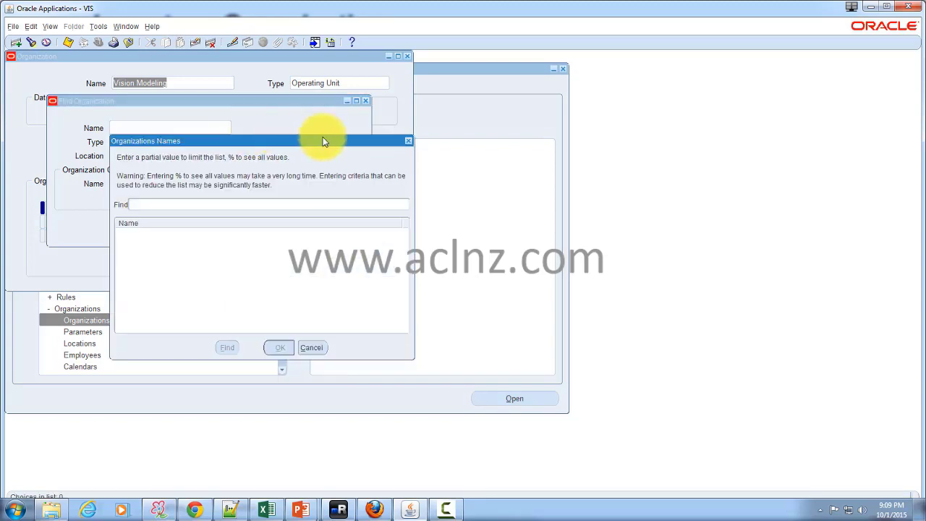
{"action": "type", "text": "S%"}
{"action": "key", "text": "Return"}
{"action": "type", "text": "e%"}
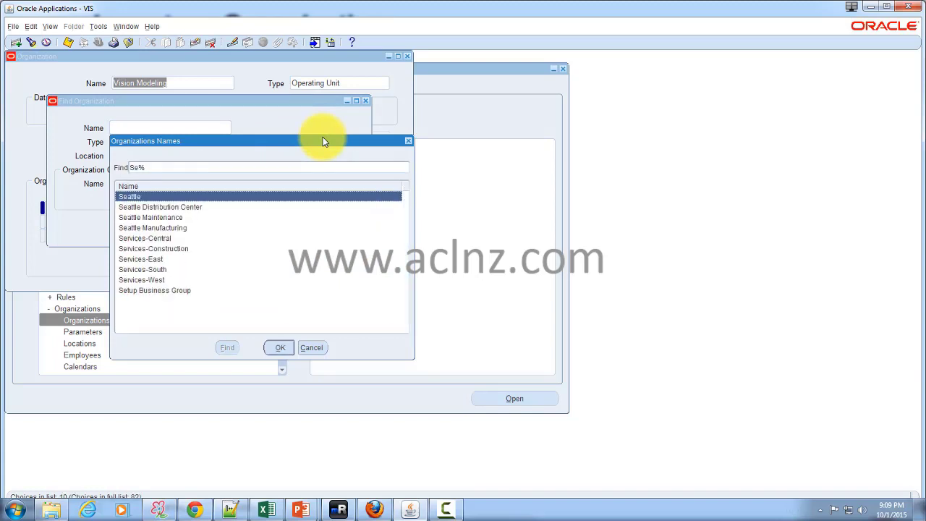
{"action": "left_click", "coordinate": [180, 228]}
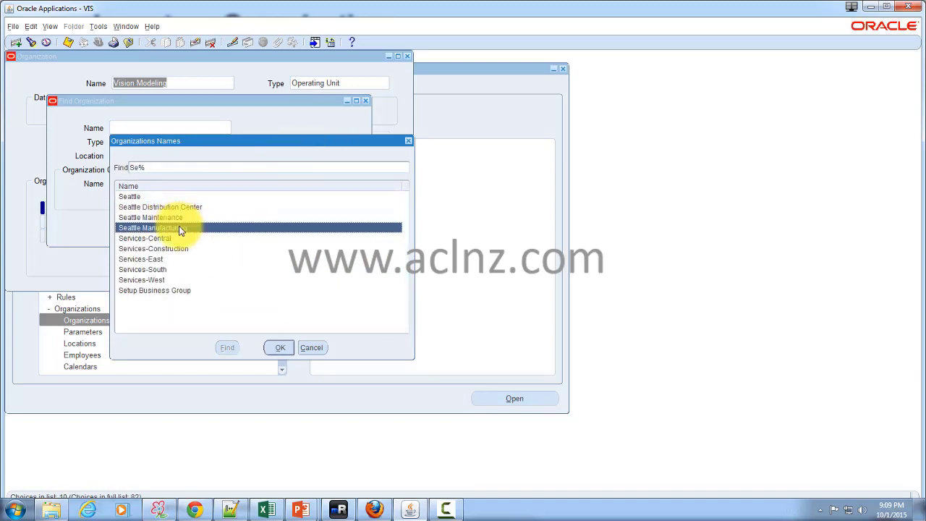
{"action": "left_click", "coordinate": [279, 348]}
{"action": "left_click", "coordinate": [327, 227]}
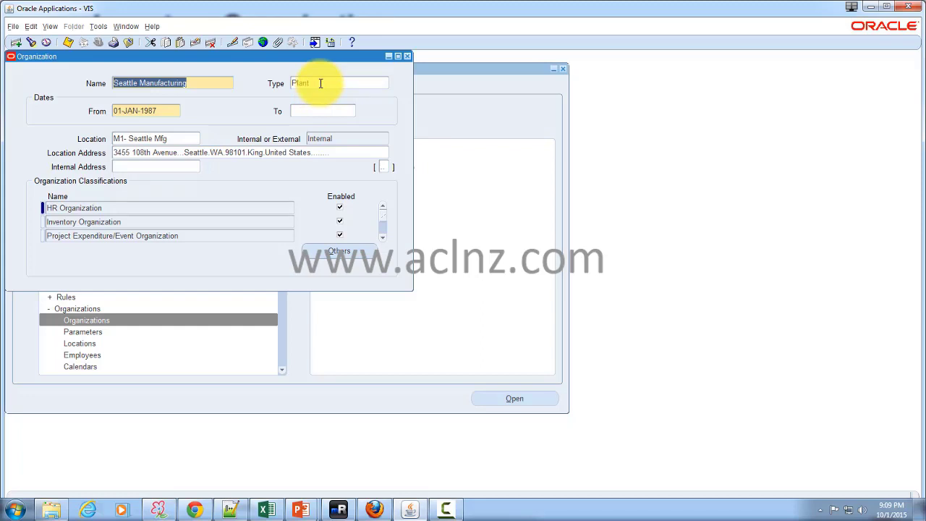
- Review the primary ledger, legal entity and operating unit in the Accounting Information of the Inventory Organization classification
{"action": "left_click", "coordinate": [151, 207]}
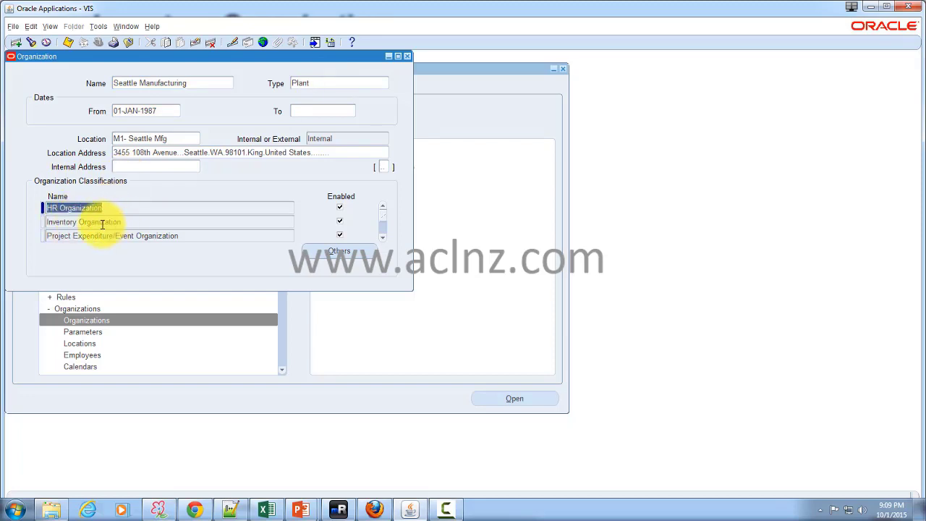
{"action": "left_click", "coordinate": [133, 222]}
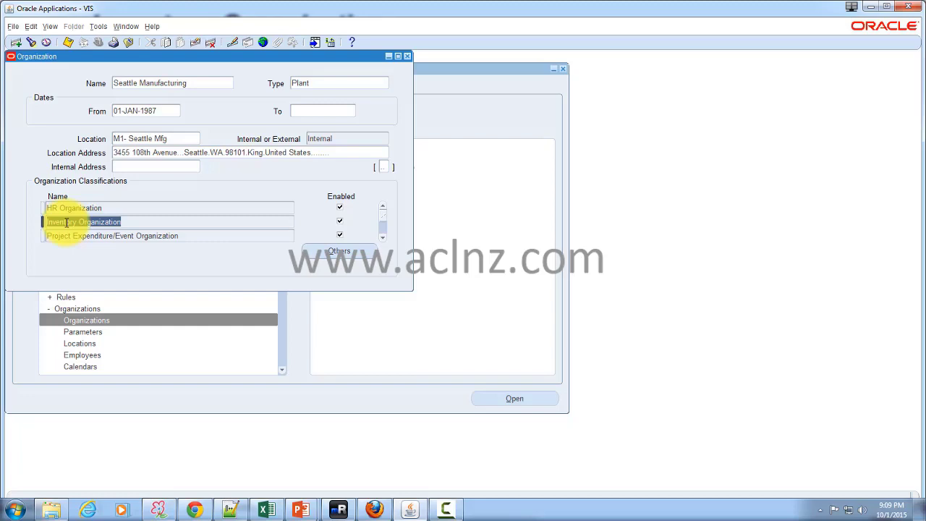
{"action": "left_click", "coordinate": [339, 253]}
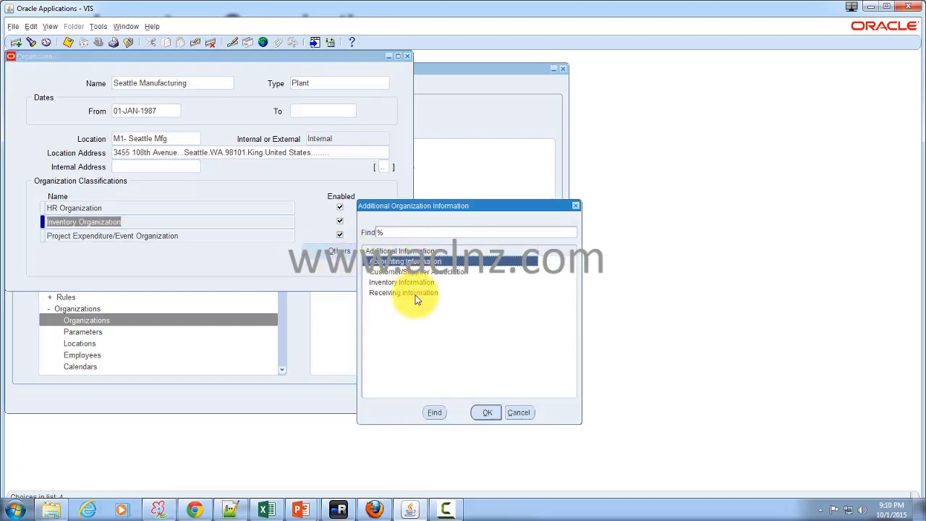
{"action": "left_click", "coordinate": [487, 412]}
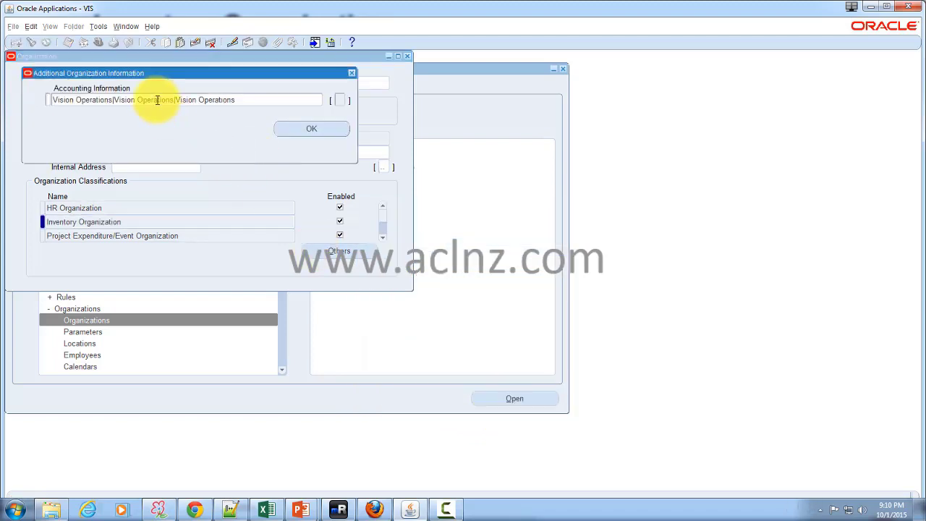
{"action": "left_click", "coordinate": [155, 99]}
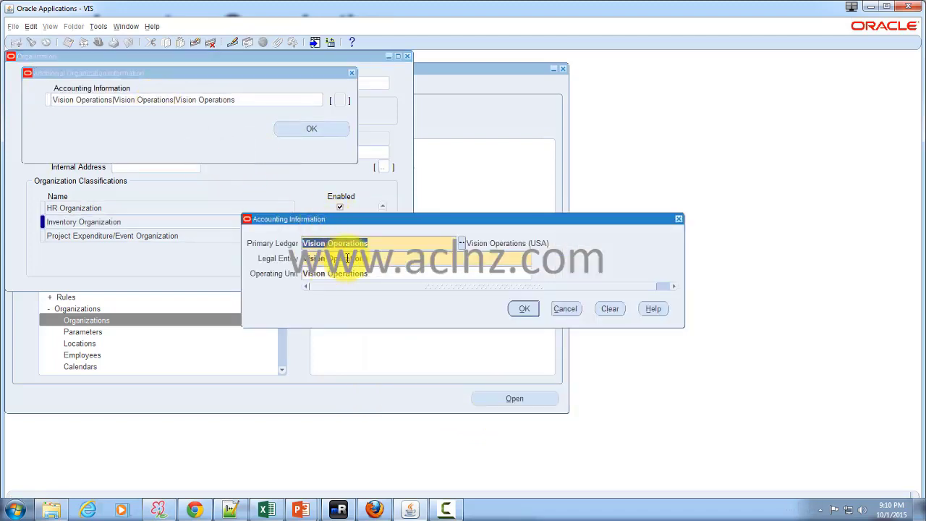
{"action": "left_click", "coordinate": [392, 258]}
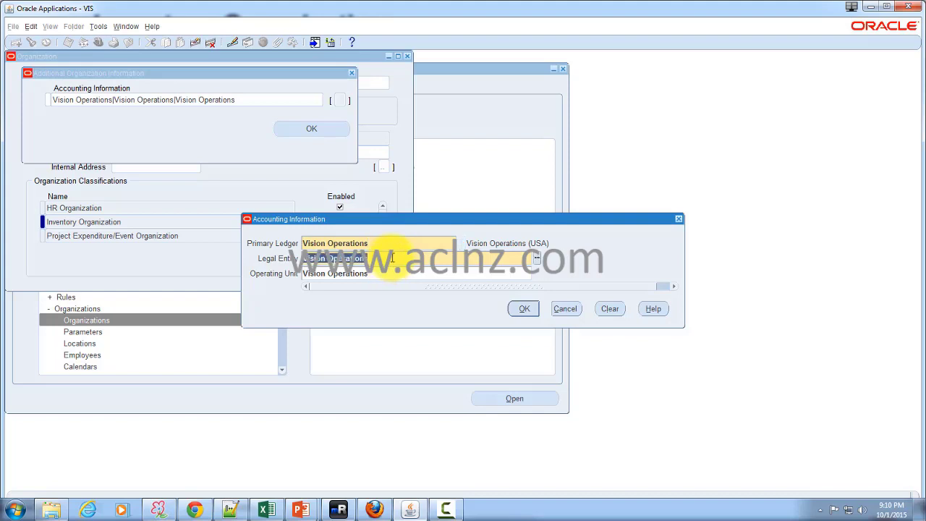
{"action": "left_click", "coordinate": [390, 274]}
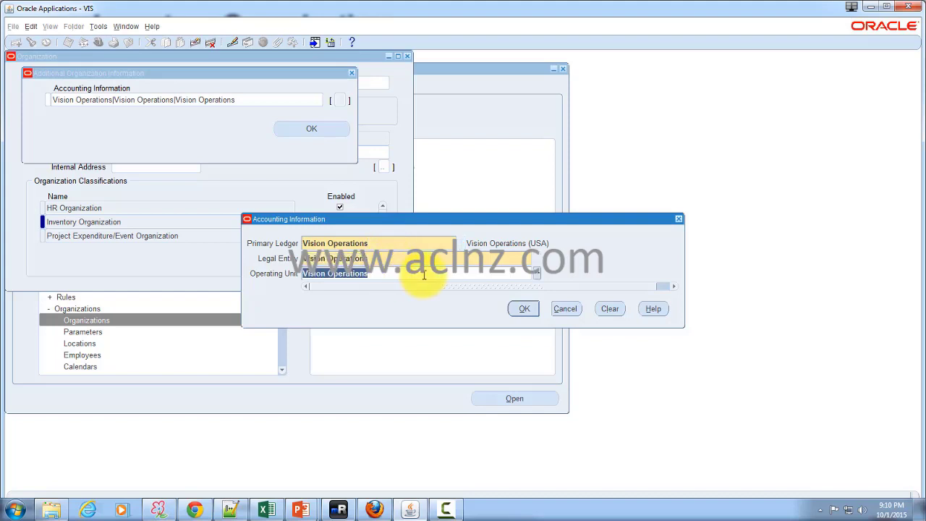
{"action": "left_click", "coordinate": [524, 308]}
{"action": "left_click", "coordinate": [313, 129]}
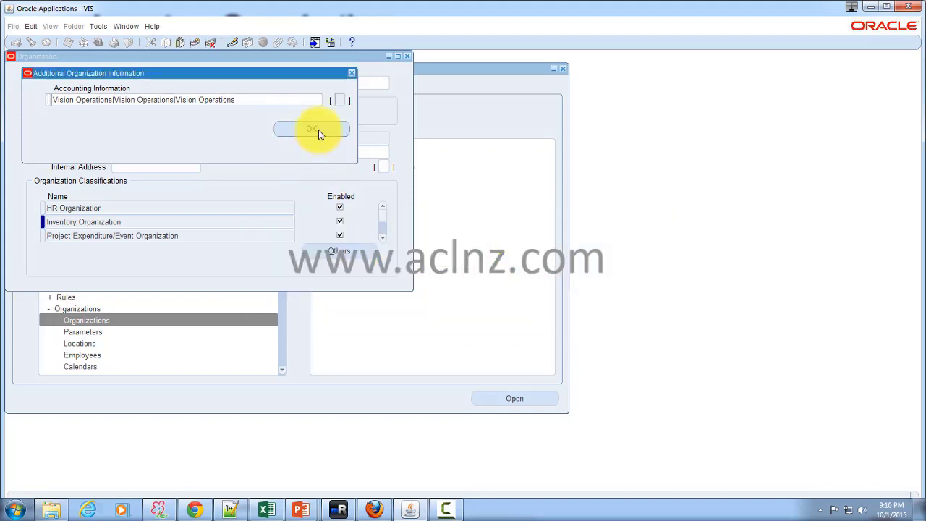
- Open the Inventory Information for the Inventory Organization classification of Seattle Manufacturing
{"action": "left_click", "coordinate": [346, 251]}
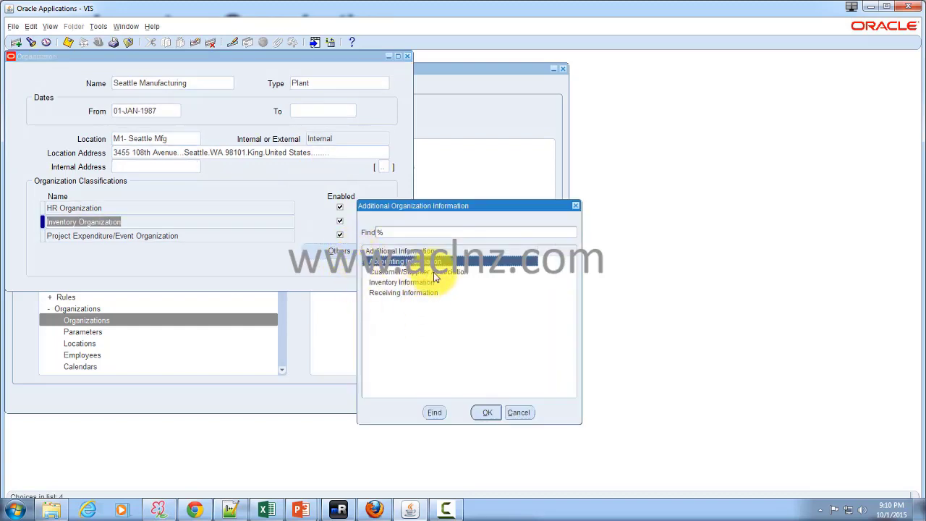
{"action": "left_click", "coordinate": [419, 273]}
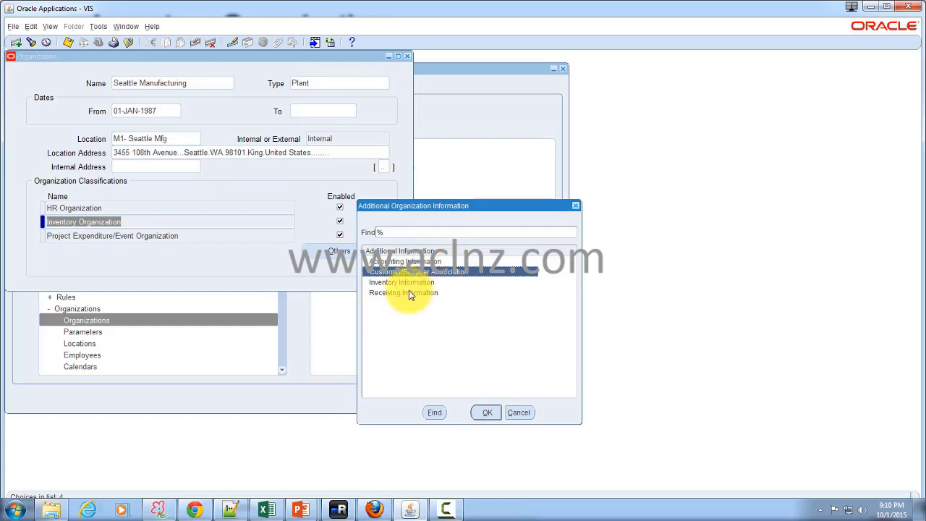
{"action": "left_click", "coordinate": [412, 283]}
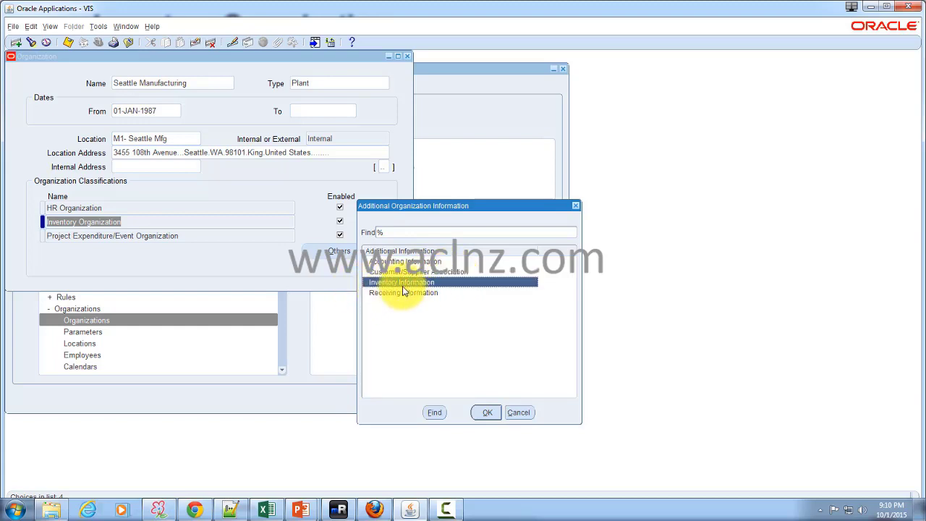
{"action": "left_click", "coordinate": [483, 413]}
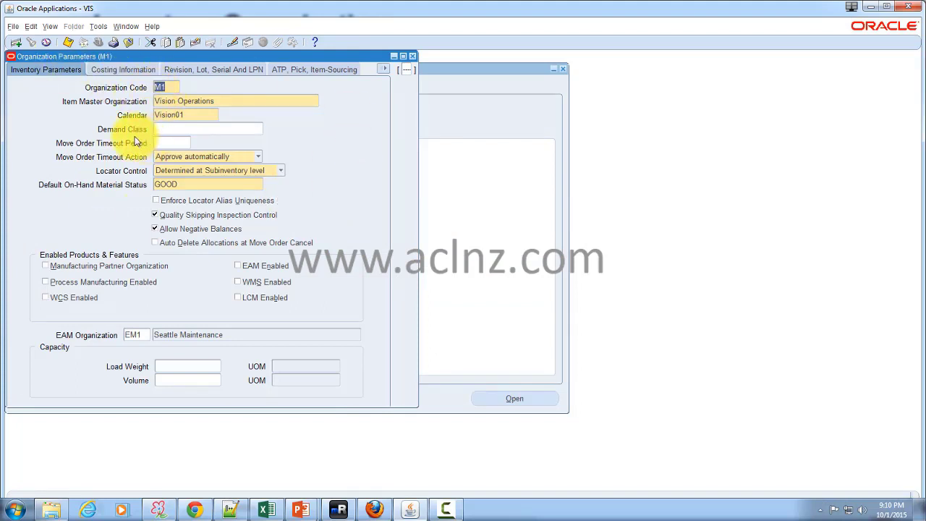
- Review the organization's costing, revision/lot/serial/LPN, ATP/pick/item-sourcing, inter-org and other account parameters
{"action": "left_click", "coordinate": [123, 69]}
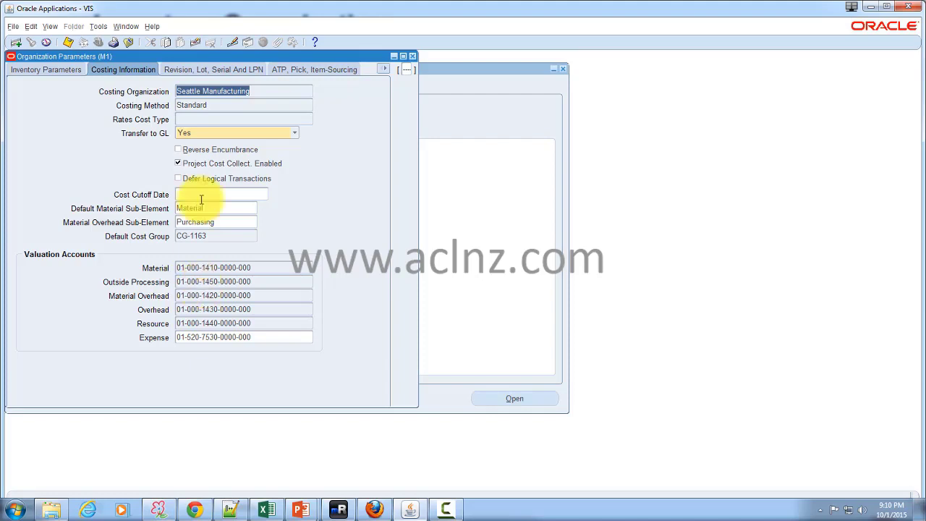
{"action": "left_click", "coordinate": [217, 69]}
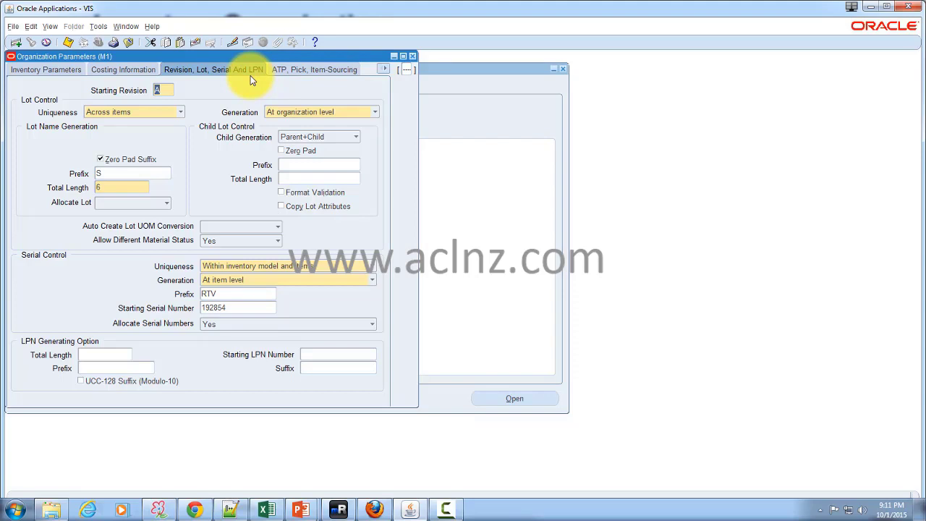
{"action": "left_click", "coordinate": [305, 70]}
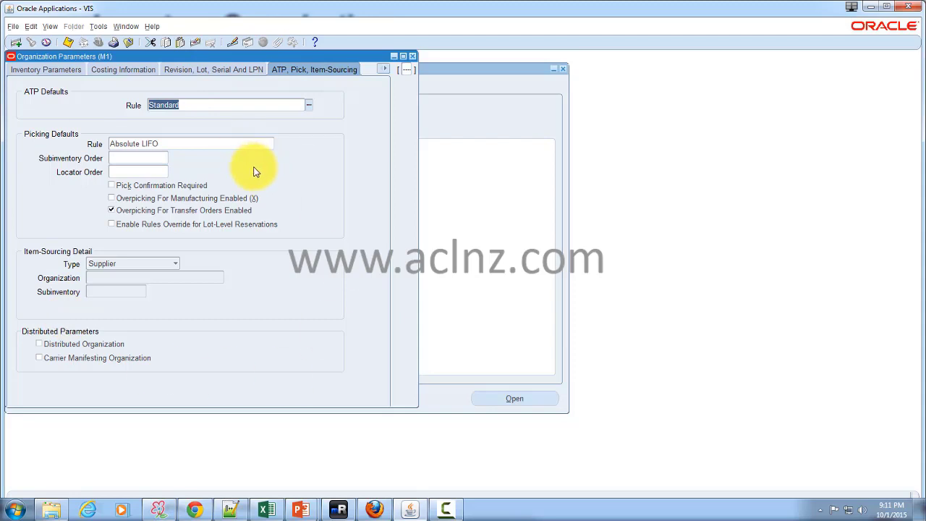
{"action": "left_click", "coordinate": [385, 69]}
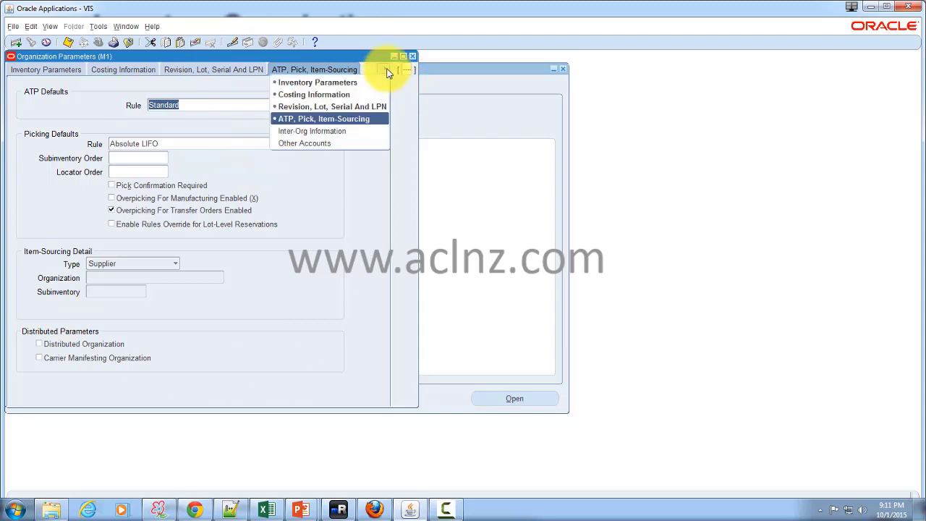
{"action": "left_click", "coordinate": [347, 132]}
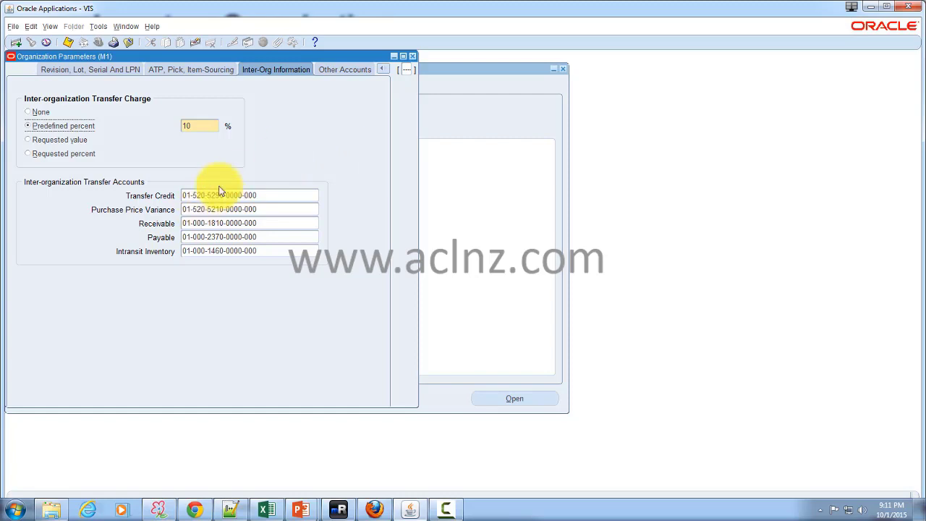
{"action": "left_click", "coordinate": [345, 70]}
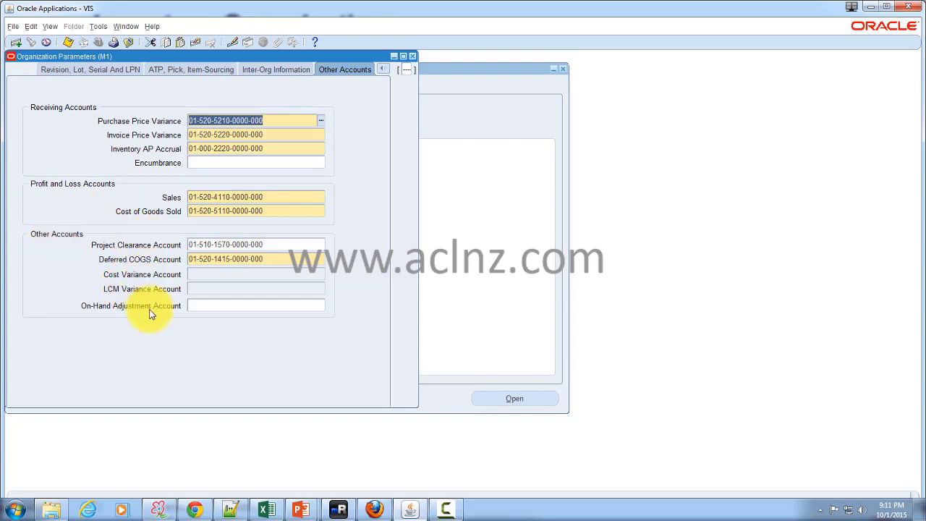
{"action": "left_click", "coordinate": [383, 73]}
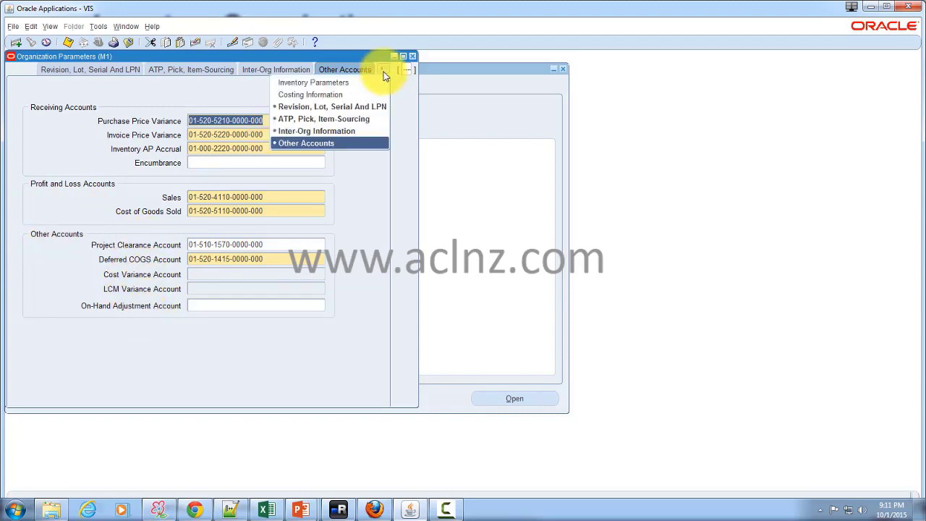
{"action": "left_click", "coordinate": [384, 72]}
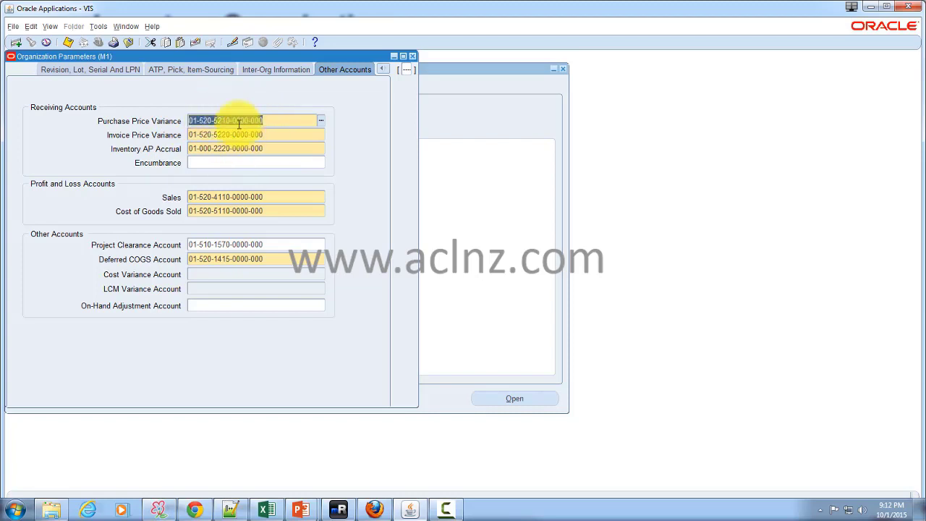
- Go back through the parameter pages to Costing Information and examine the Costing Organization field
{"action": "left_click", "coordinate": [246, 71]}
{"action": "left_click", "coordinate": [190, 69]}
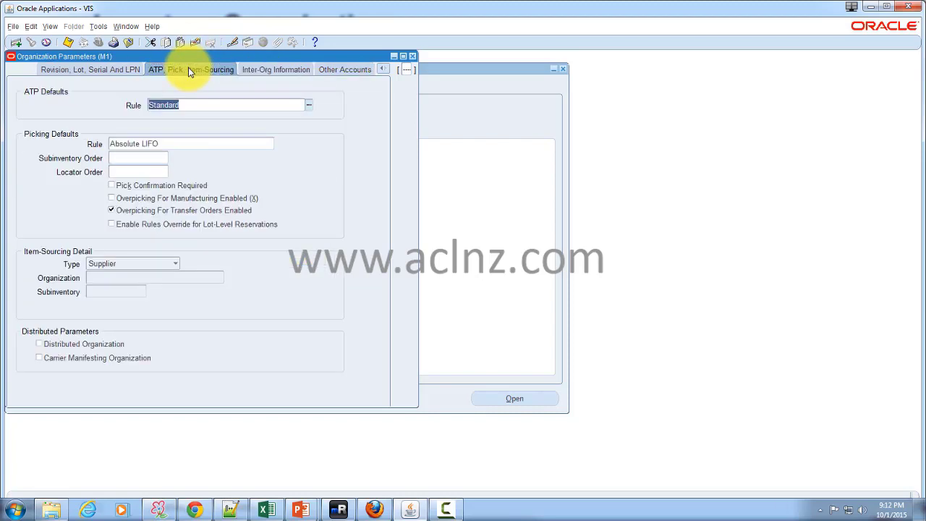
{"action": "left_click", "coordinate": [93, 67]}
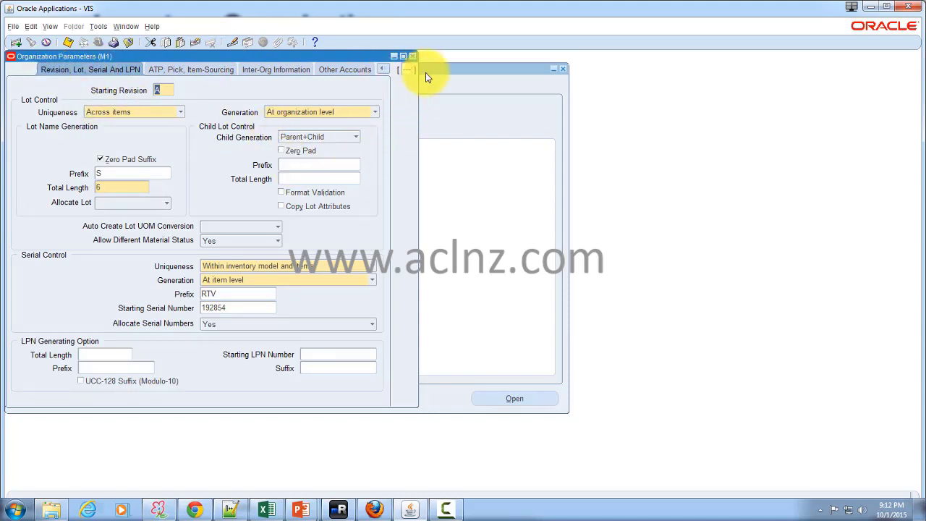
{"action": "left_click", "coordinate": [397, 69]}
{"action": "left_click", "coordinate": [338, 90]}
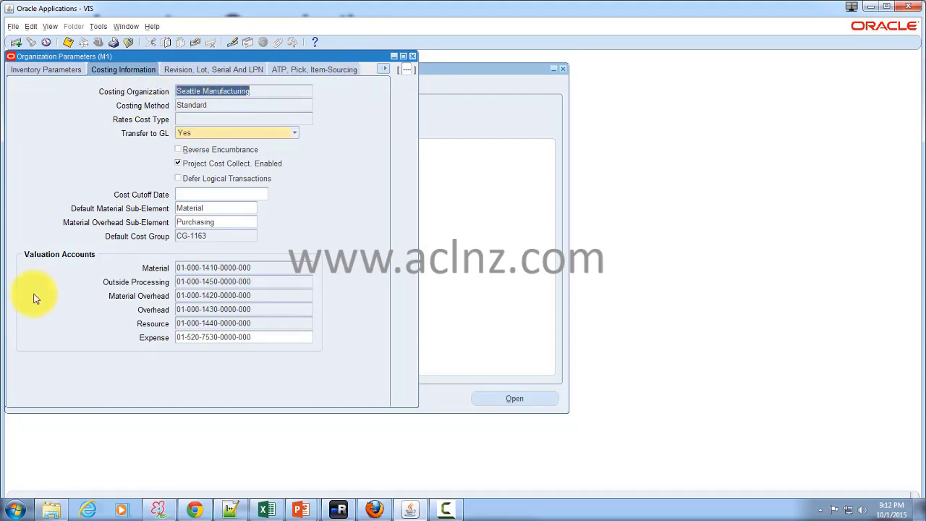
{"action": "left_click", "coordinate": [277, 89]}
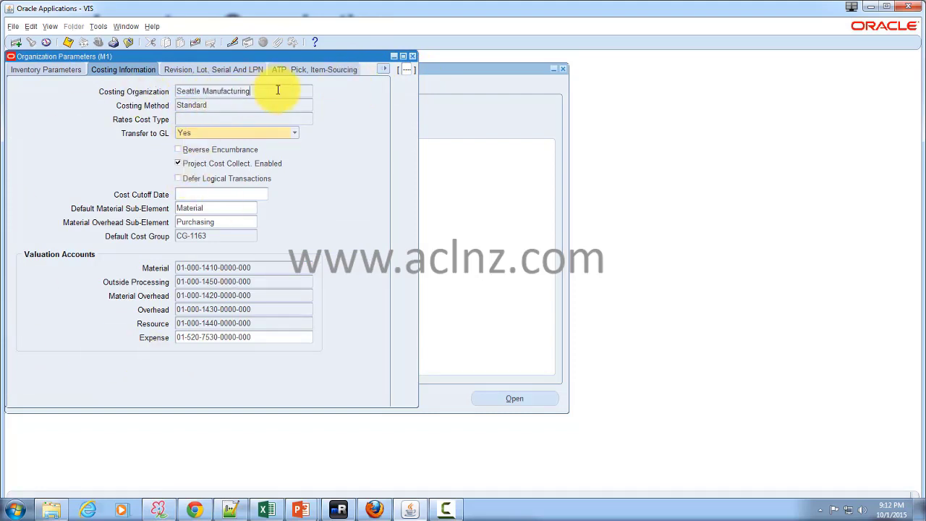
{"action": "left_click_drag", "start_coordinate": [277, 89], "coordinate": [172, 91]}
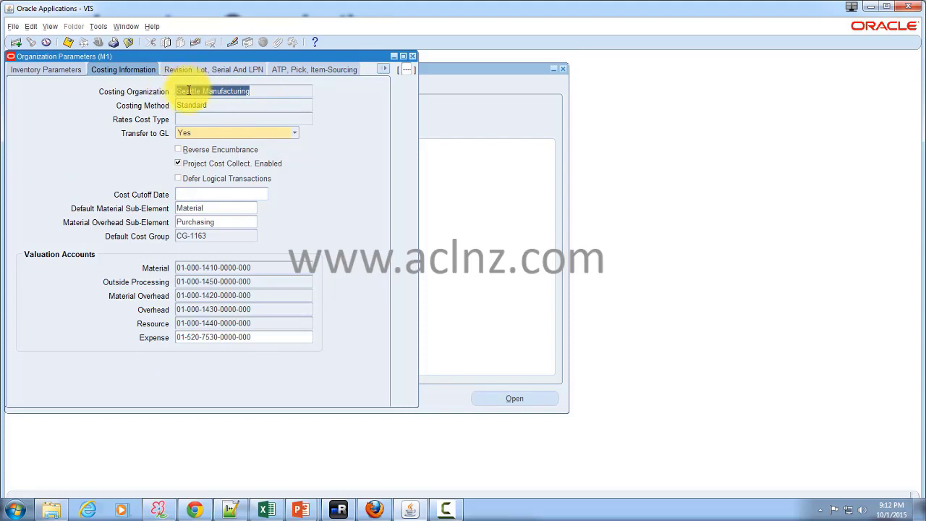
- Close the organization parameters and open the Receiving Information of the Inventory Organization classification in Firefox
{"action": "left_click", "coordinate": [43, 70]}
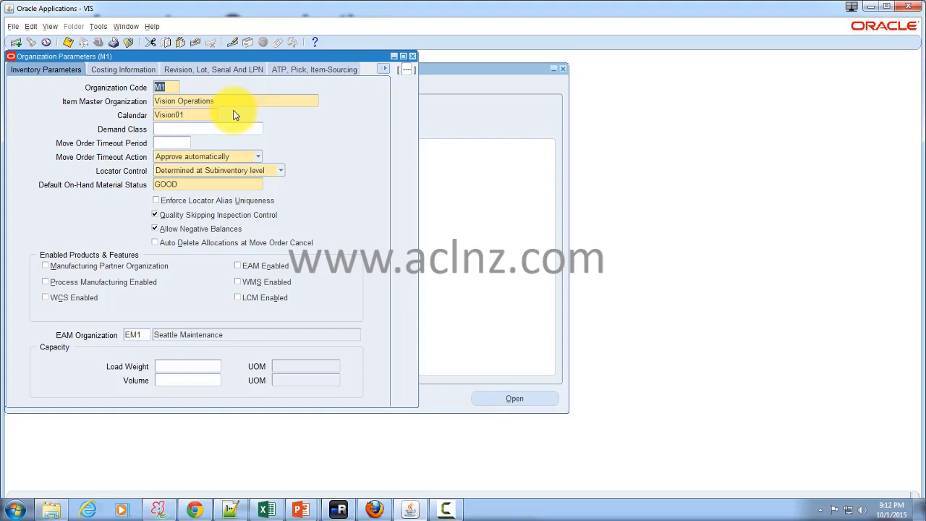
{"action": "left_click", "coordinate": [412, 57]}
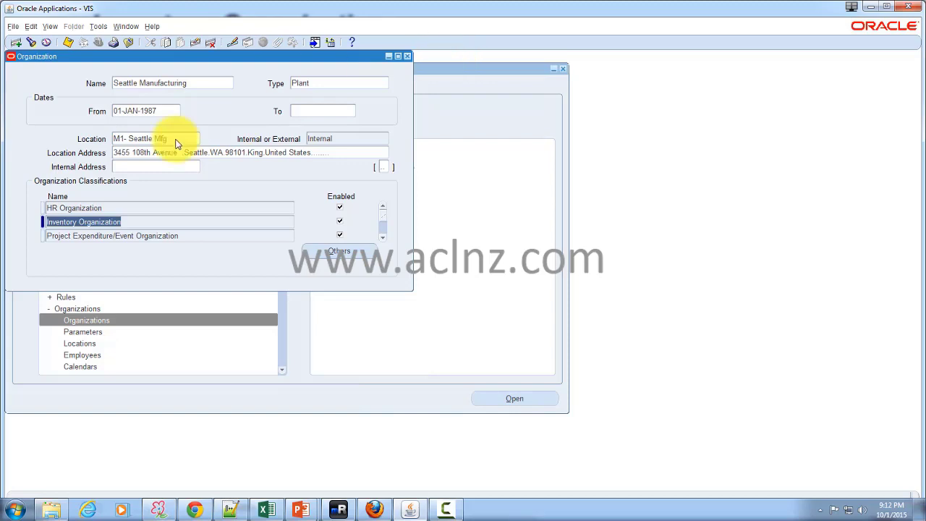
{"action": "left_click", "coordinate": [338, 259]}
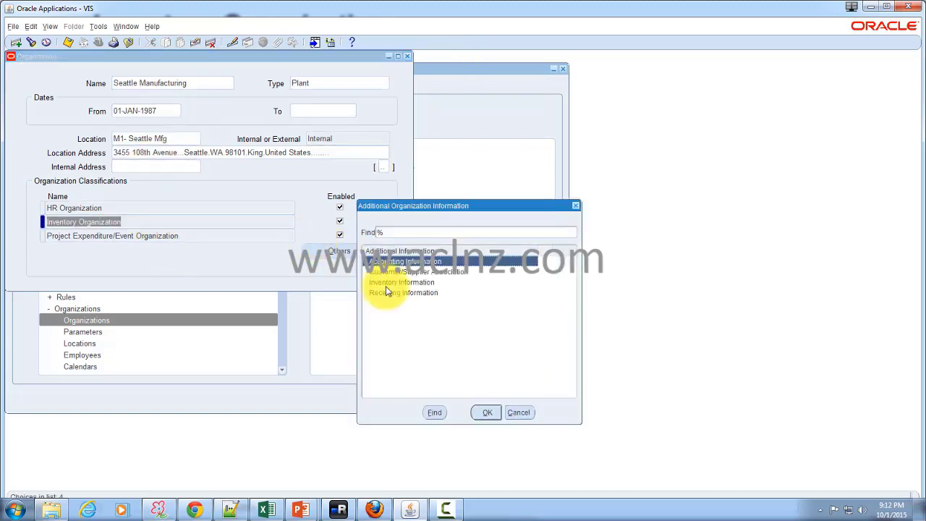
{"action": "left_click", "coordinate": [391, 293]}
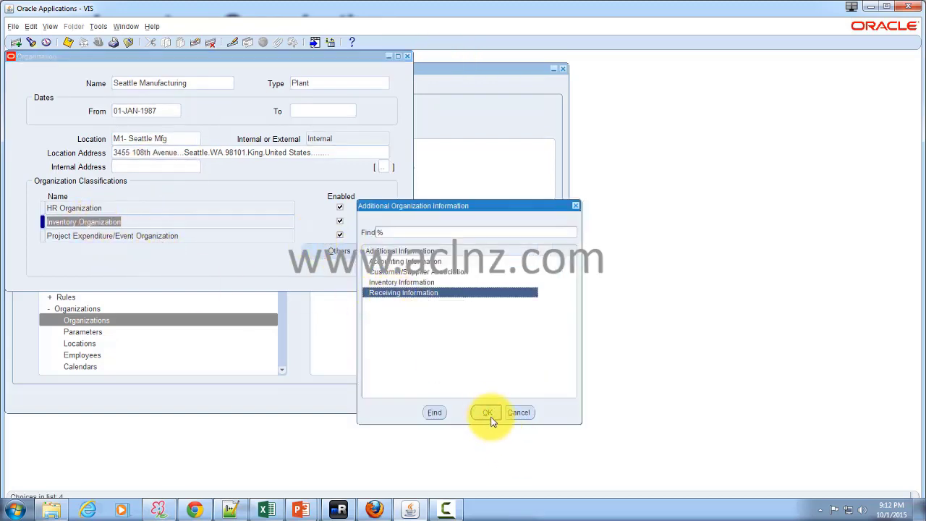
{"action": "left_click", "coordinate": [487, 412]}
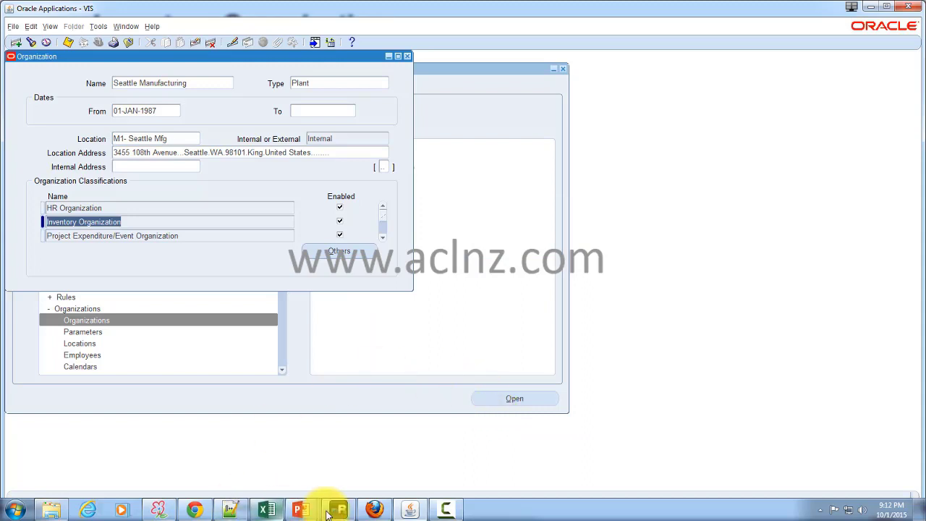
{"action": "left_click", "coordinate": [374, 509]}
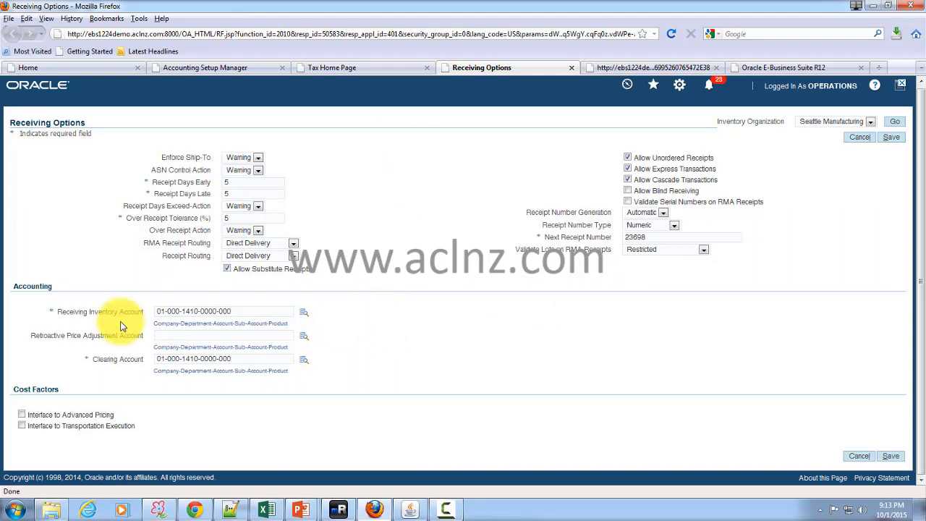
- Examine the Receiving Inventory Account and the Clearing Account in Seattle Manufacturing's receiving options
{"action": "left_click_drag", "start_coordinate": [250, 311], "coordinate": [140, 312]}
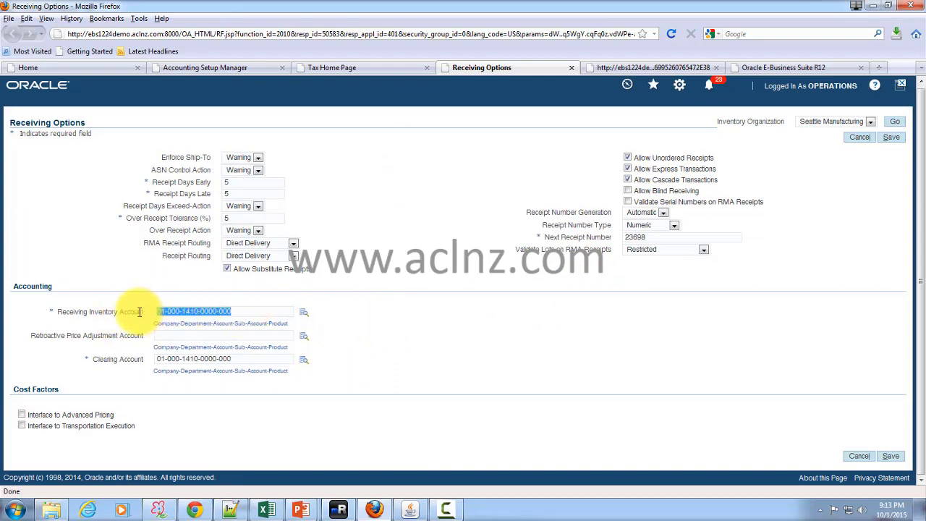
{"action": "left_click", "coordinate": [244, 358]}
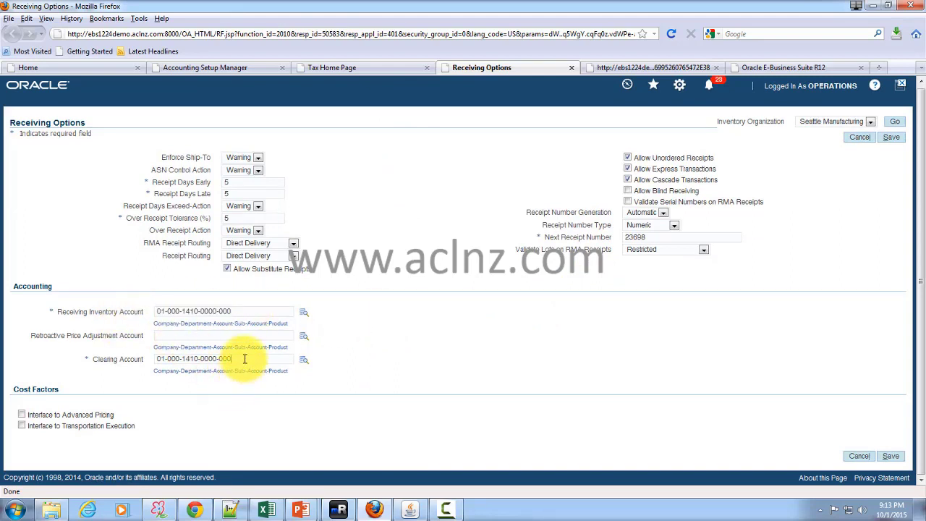
{"action": "left_click_drag", "start_coordinate": [229, 358], "coordinate": [153, 358]}
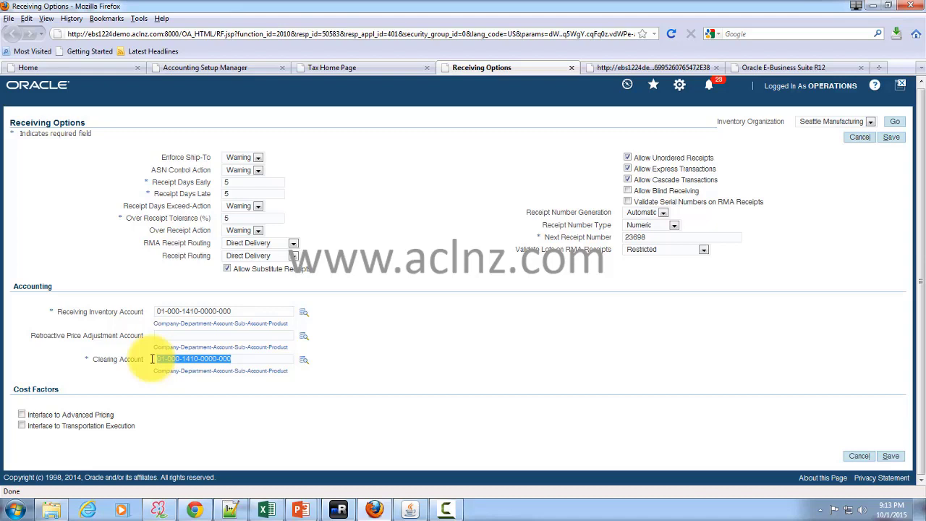
{"action": "left_click", "coordinate": [474, 359]}
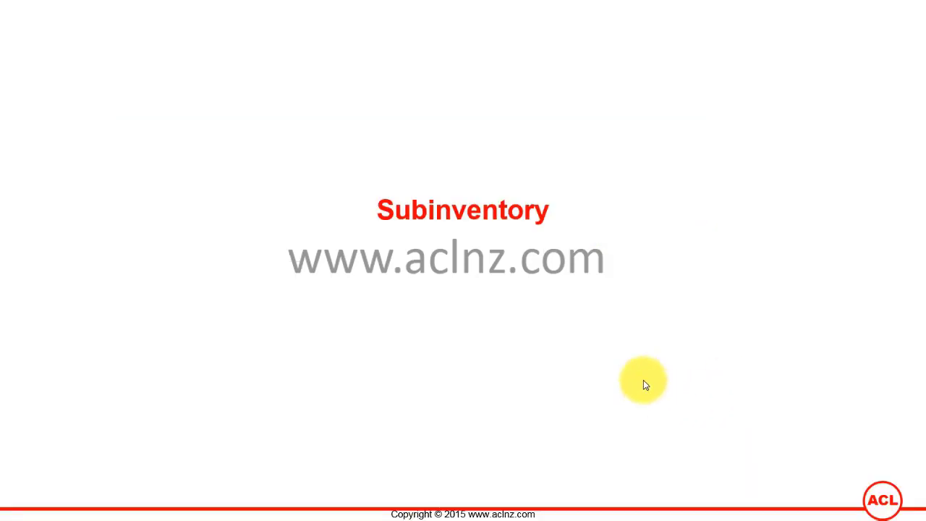
- Advance the slide show to the Subinventory description and switch back to Oracle Applications
{"action": "left_click", "coordinate": [425, 314]}
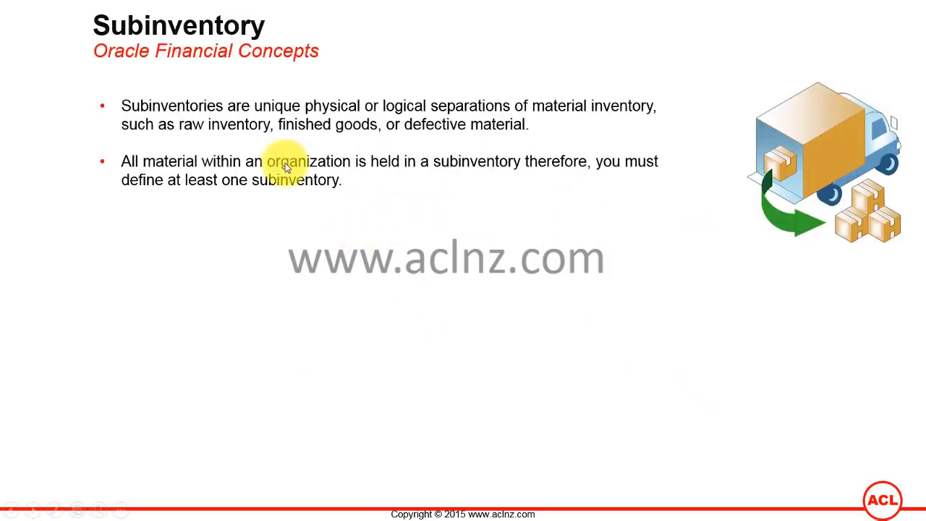
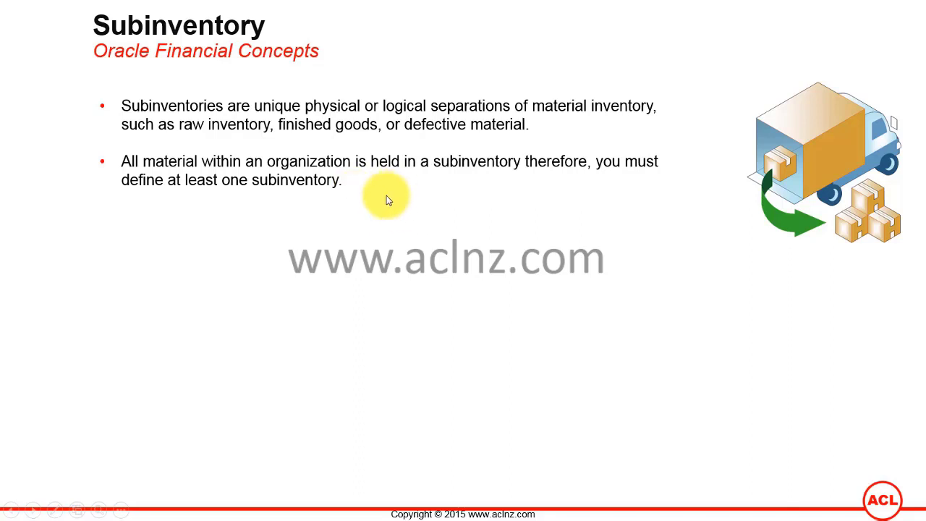
{"action": "key", "text": "super"}
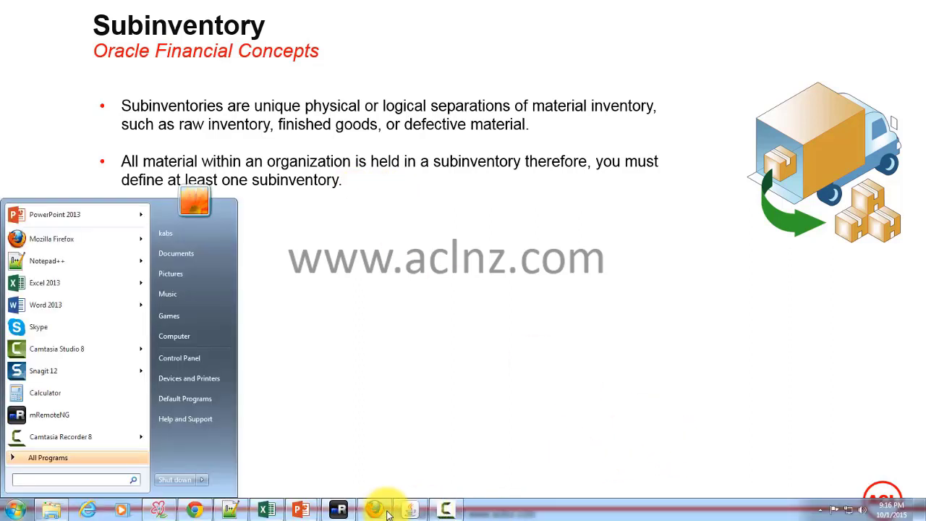
{"action": "left_click", "coordinate": [412, 509]}
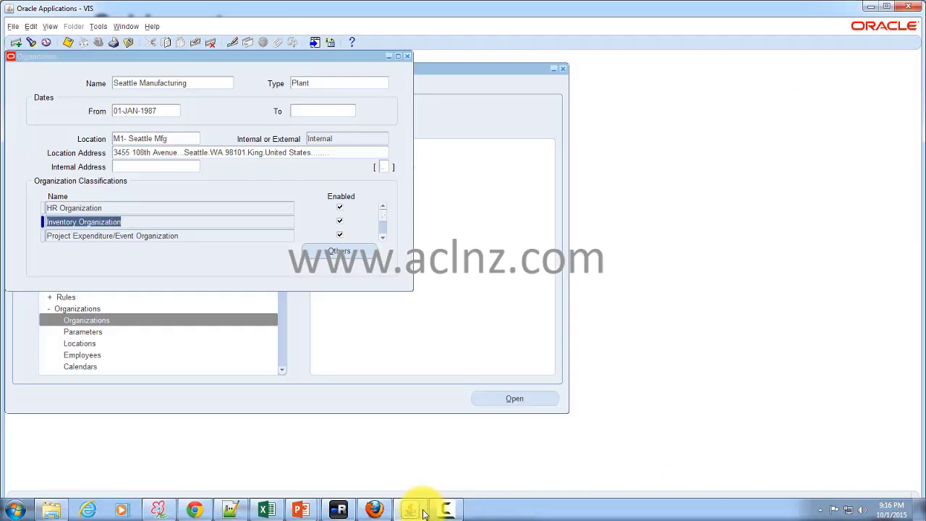
- Open the Subinventories setup from the Navigator for organization M1, Seattle Manufacturing
{"action": "left_click", "coordinate": [46, 44]}
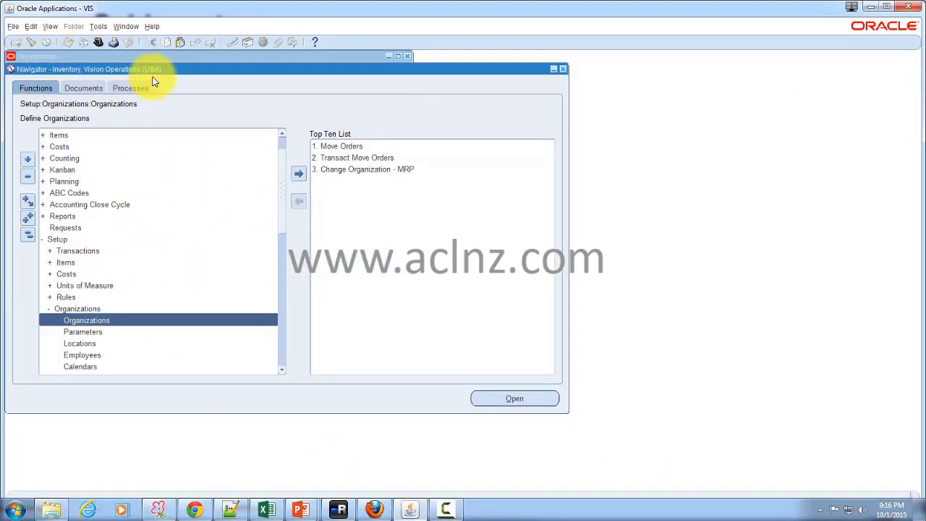
{"action": "left_click", "coordinate": [61, 240]}
{"action": "scroll", "coordinate": [196, 253], "scroll_direction": "down", "scroll_amount": 2}
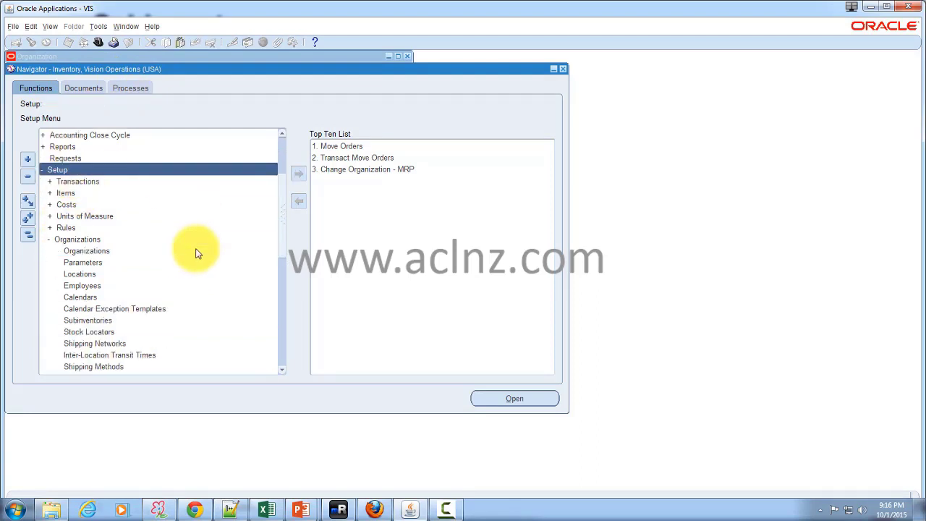
{"action": "left_click", "coordinate": [75, 240]}
{"action": "left_click", "coordinate": [85, 318]}
{"action": "left_click", "coordinate": [515, 404]}
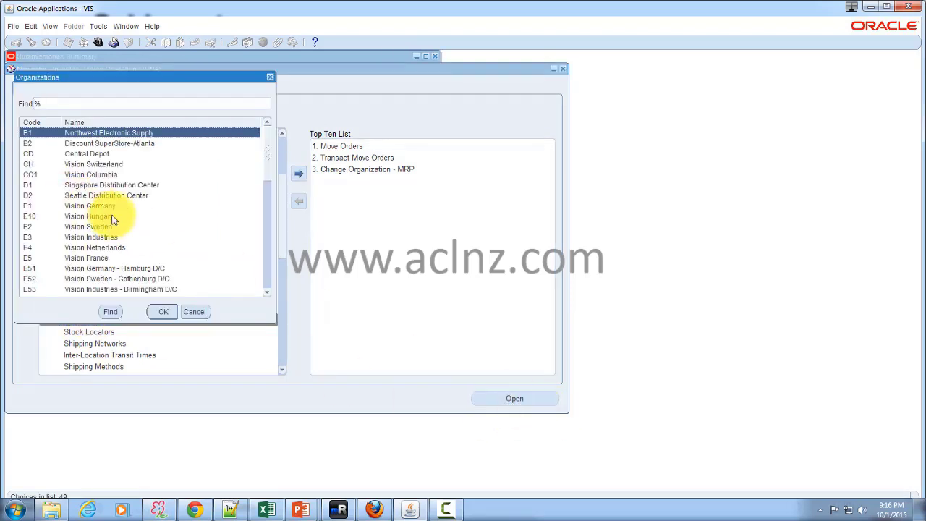
{"action": "type", "text": "m"}
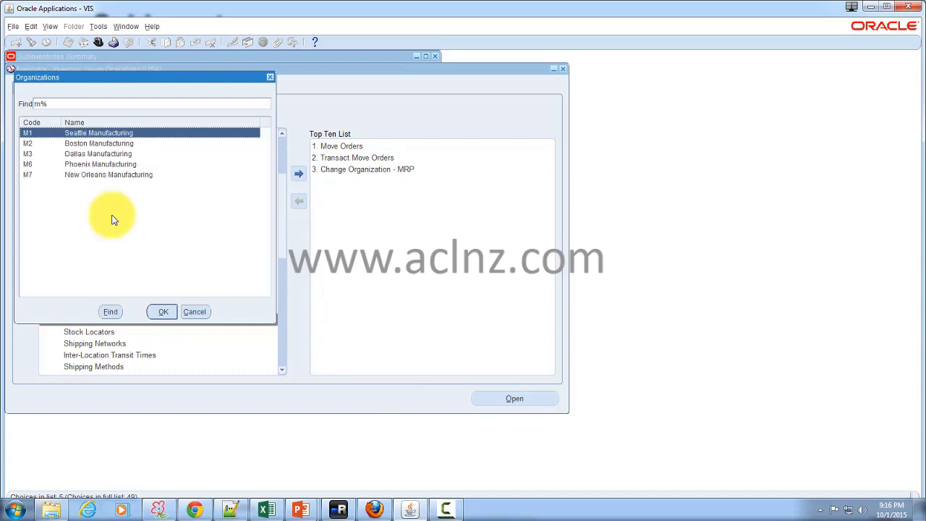
{"action": "left_click", "coordinate": [163, 313]}
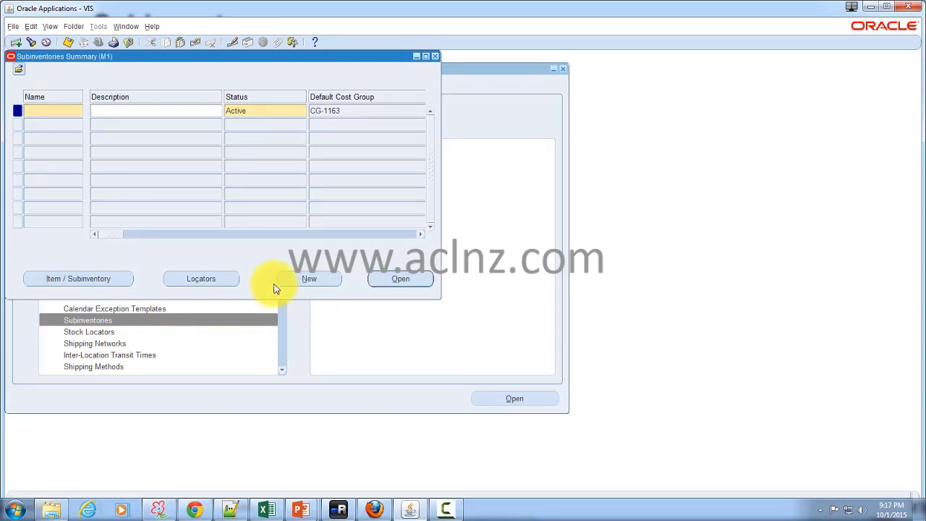
- List all subinventories of the organization and open the FGI (Finished Goods Inventory) record
{"action": "key", "text": "ctrl+F11"}
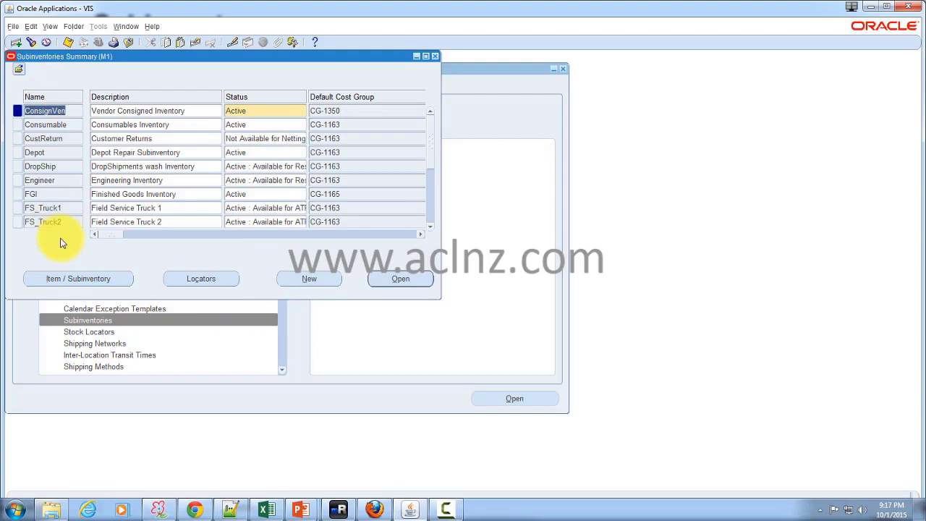
{"action": "left_click", "coordinate": [135, 194]}
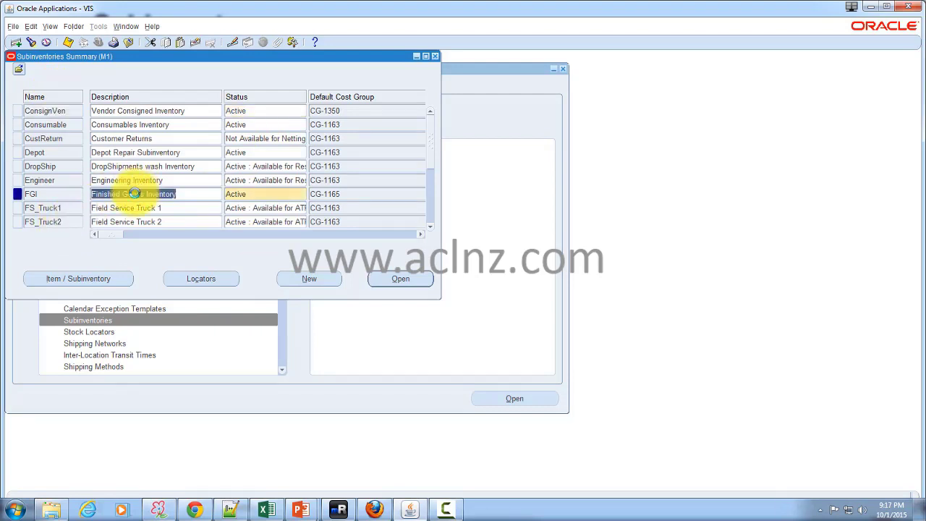
{"action": "left_click", "coordinate": [407, 281]}
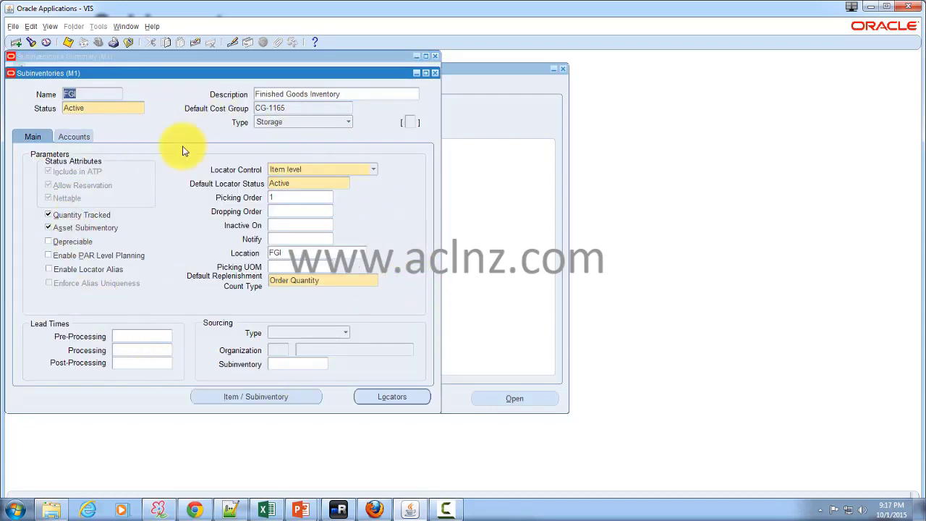
- Review the FGI subinventory's type options, its accounts and its stock locators
{"action": "left_click", "coordinate": [350, 123]}
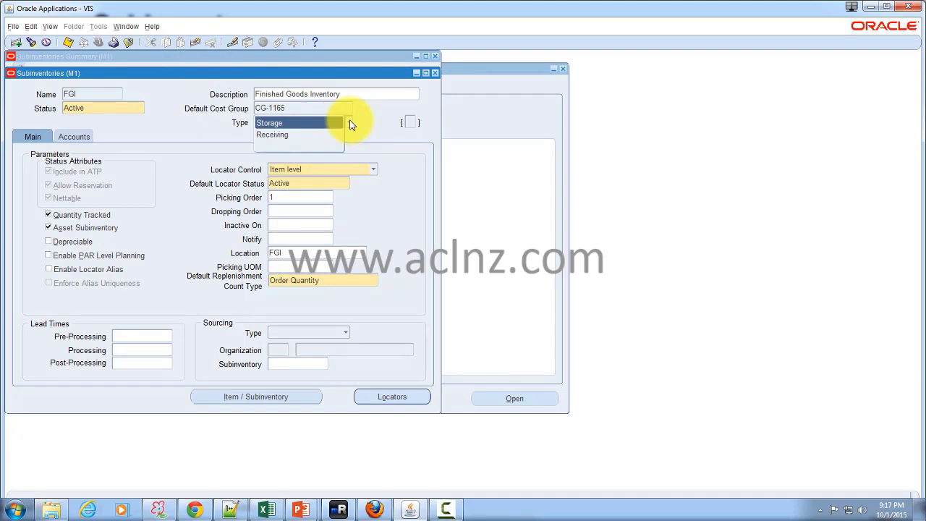
{"action": "left_click", "coordinate": [180, 145]}
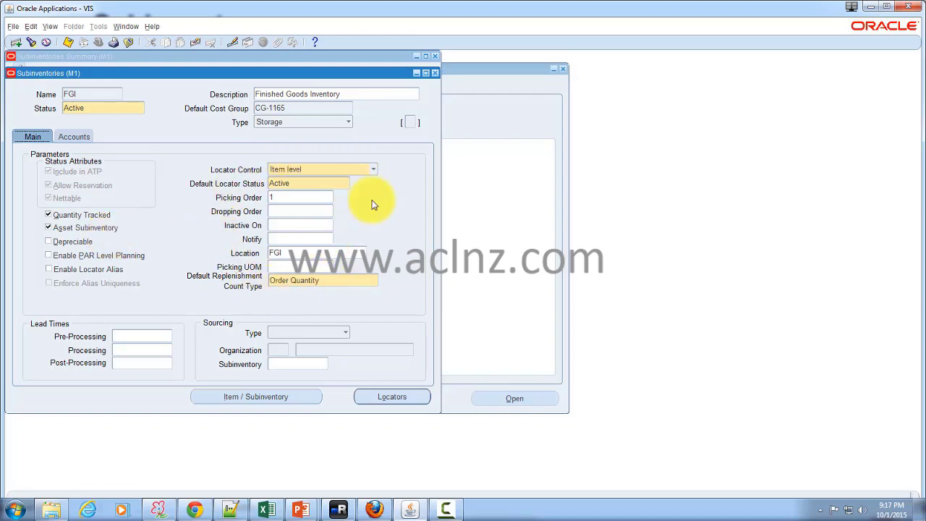
{"action": "left_click", "coordinate": [73, 137]}
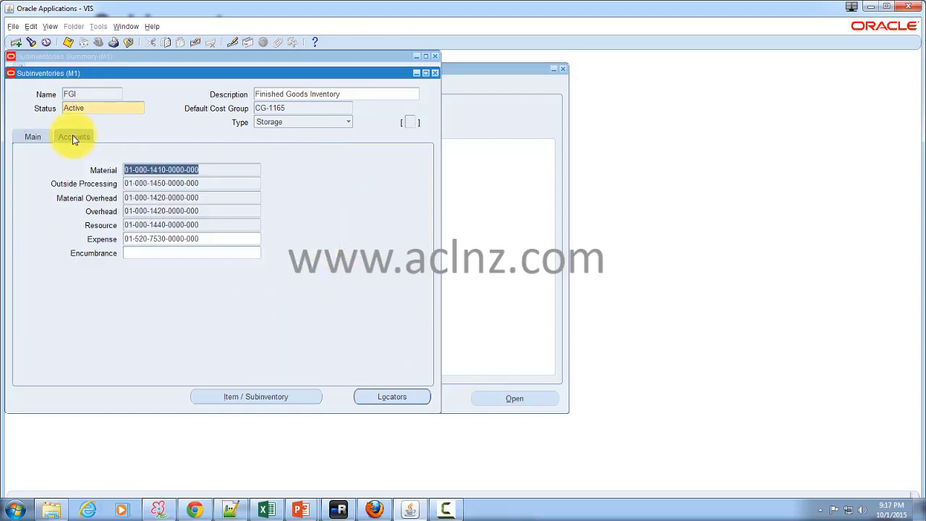
{"action": "left_click", "coordinate": [221, 170]}
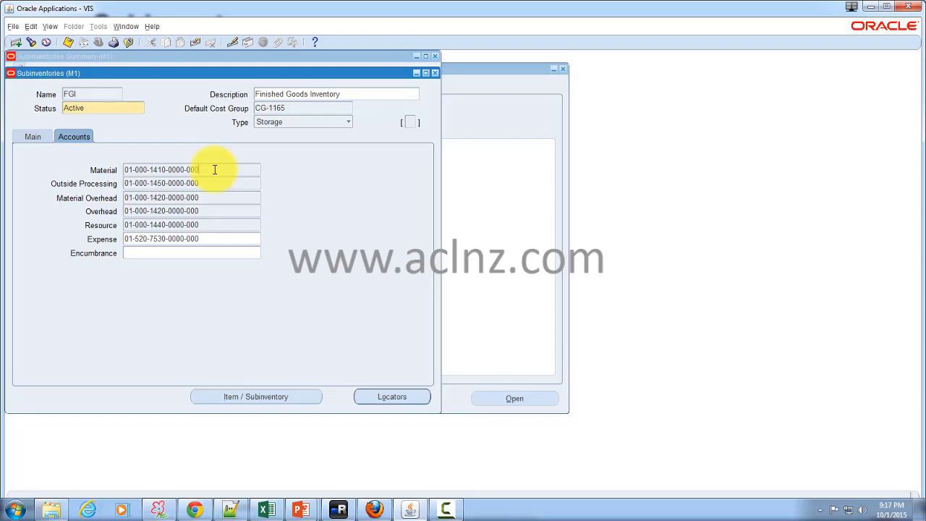
{"action": "left_click", "coordinate": [397, 400]}
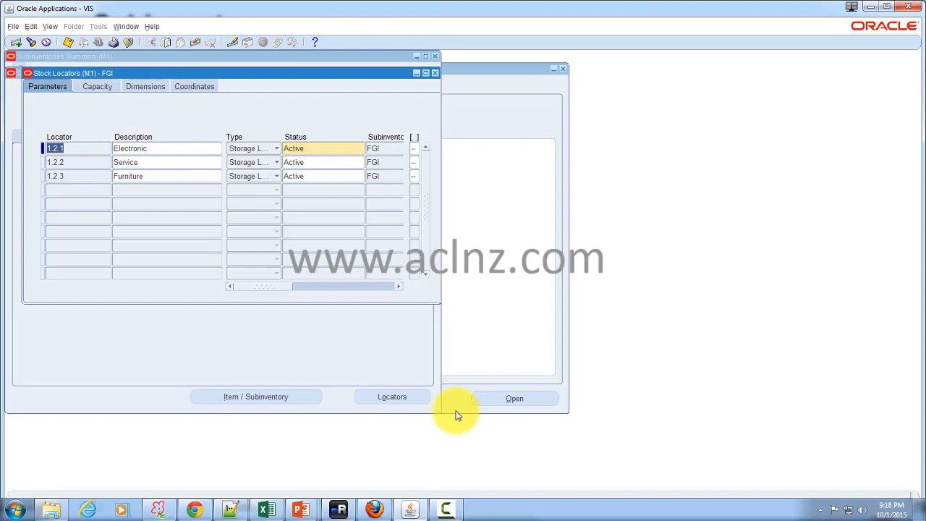
- Switch to the PowerPoint slide show and go back to the Business Scenario Solution – Mango Corporation slide
{"action": "left_click", "coordinate": [302, 510]}
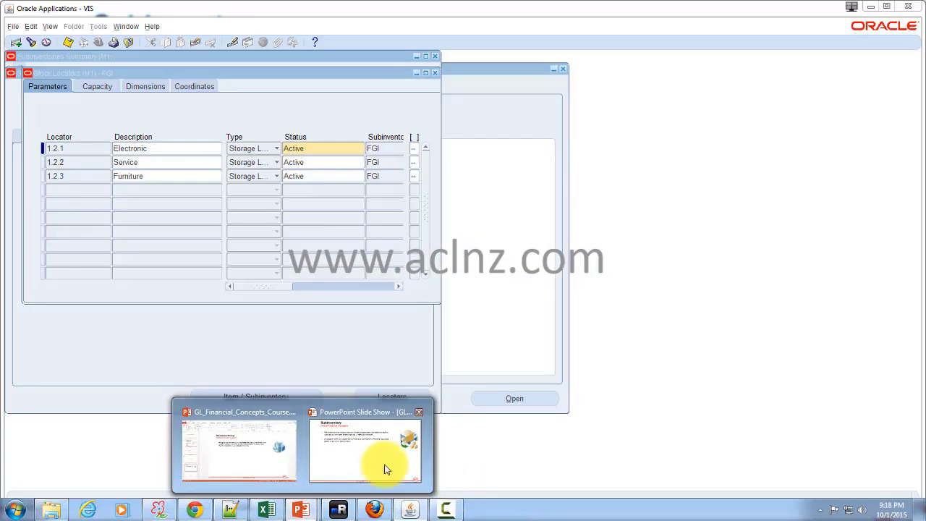
{"action": "left_click", "coordinate": [373, 451]}
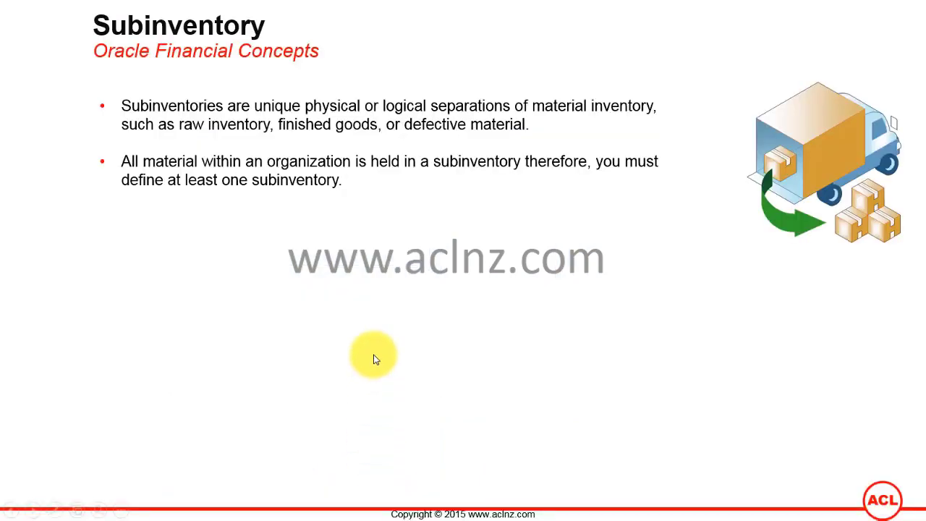
{"action": "key", "text": "Left"}
{"action": "key", "text": "Left"}
{"action": "key", "text": "Left"}
{"action": "key", "text": "Left"}
{"action": "key", "text": "Left"}
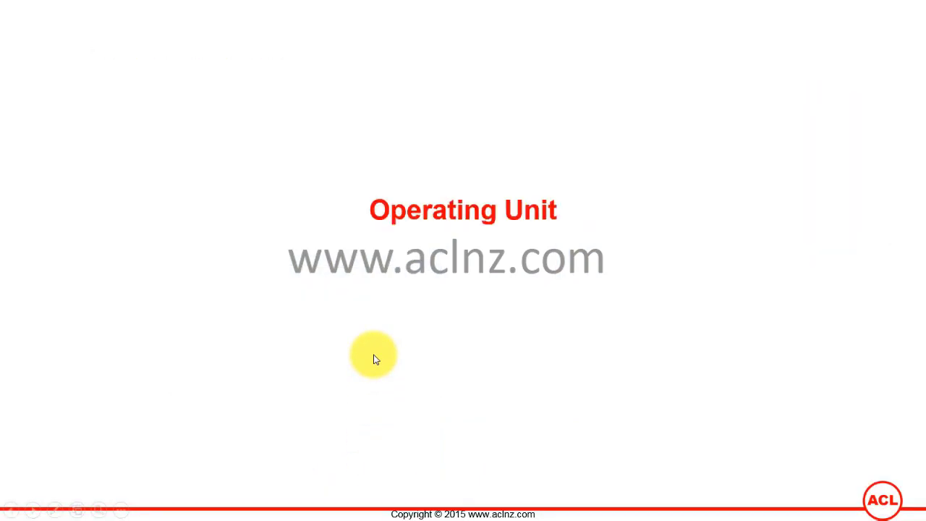
{"action": "key", "text": "Right"}
{"action": "key", "text": "Right"}
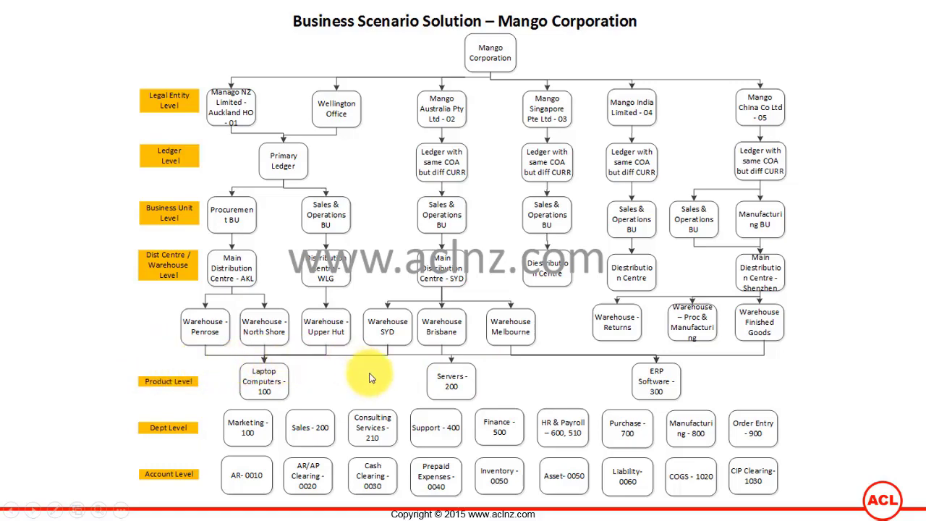
- Advance the slide show to the Human Resources Organization description and return to Oracle Applications
{"action": "left_click", "coordinate": [831, 256]}
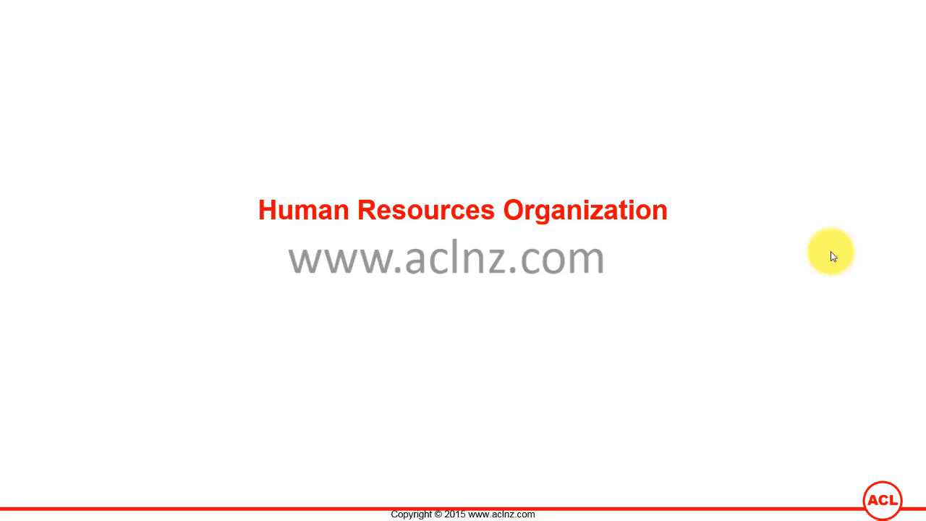
{"action": "left_click", "coordinate": [776, 300]}
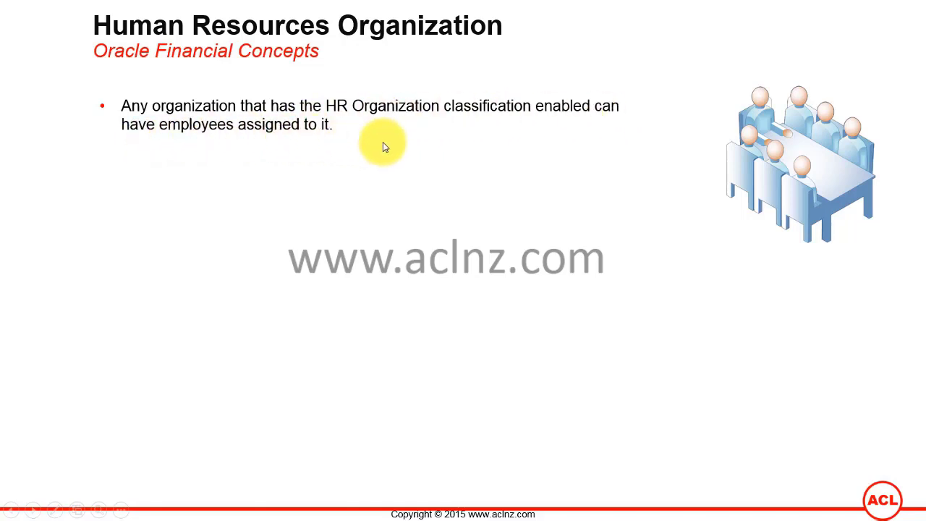
{"action": "key", "text": "super"}
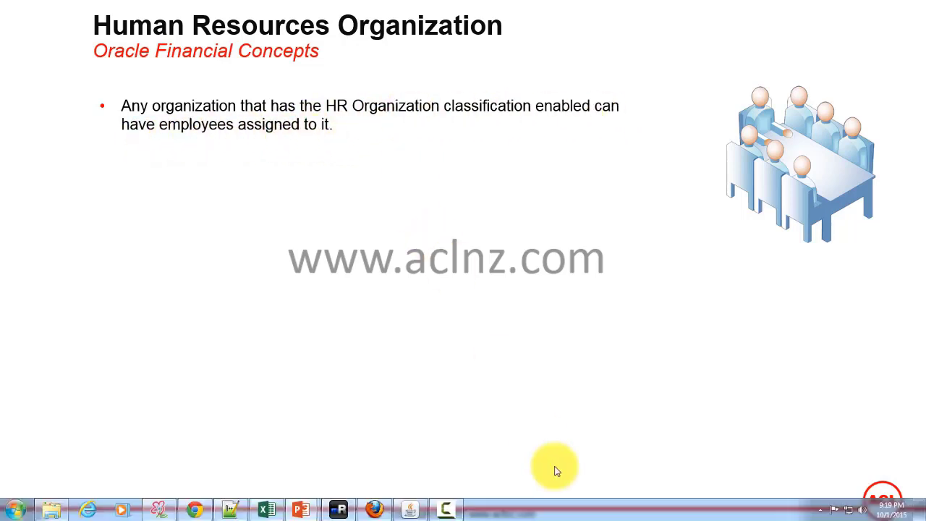
{"action": "left_click", "coordinate": [408, 510]}
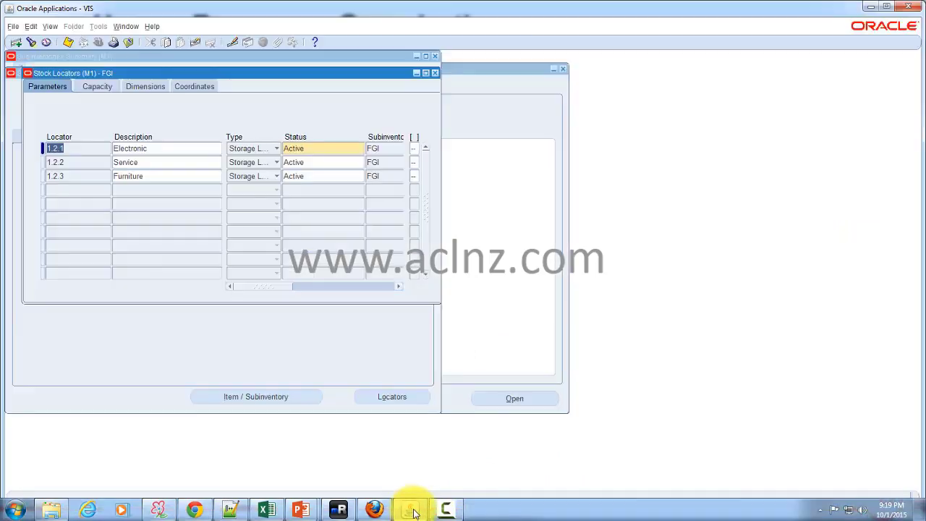
- Close the stock locator and subinventory windows and bring the Seattle Manufacturing Organization window to the front
{"action": "left_click", "coordinate": [434, 73]}
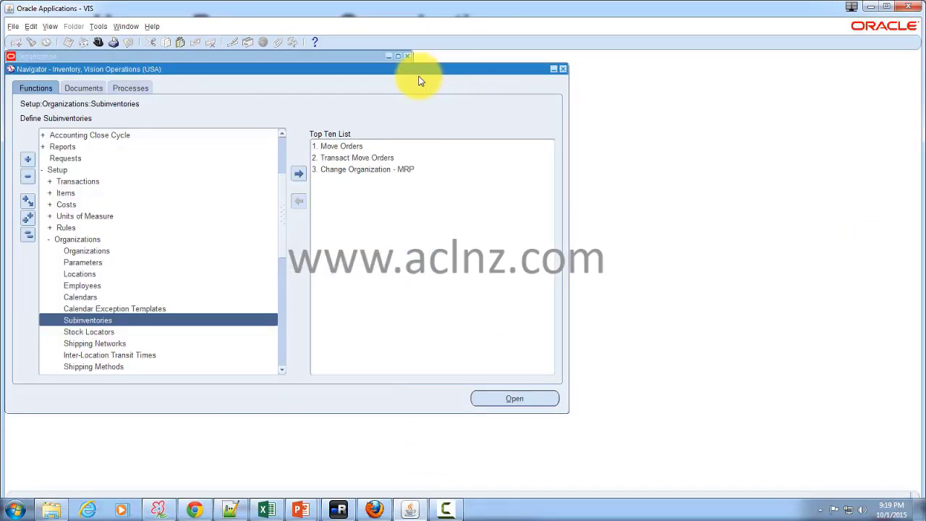
{"action": "left_click", "coordinate": [126, 26]}
{"action": "left_click", "coordinate": [146, 95]}
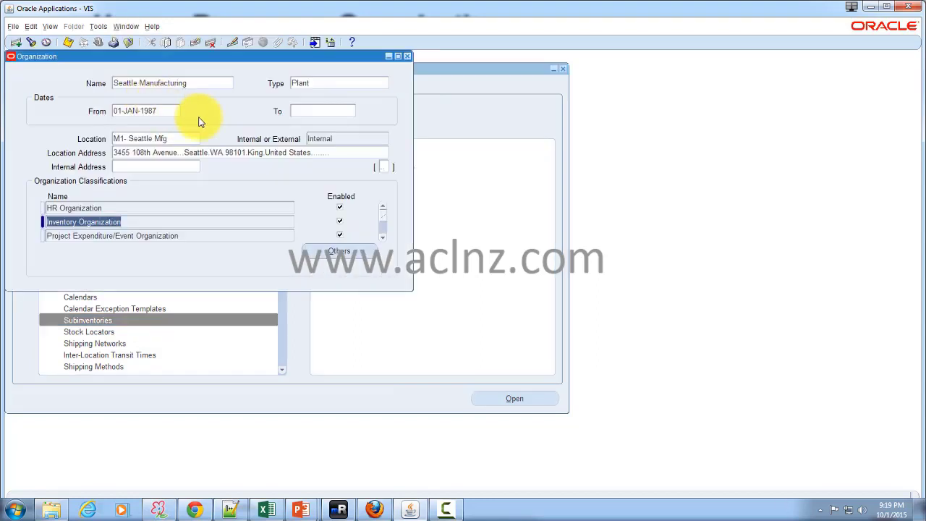
- Open the additional organization information of the HR Organization classification and look through the available entries
{"action": "left_click", "coordinate": [72, 207]}
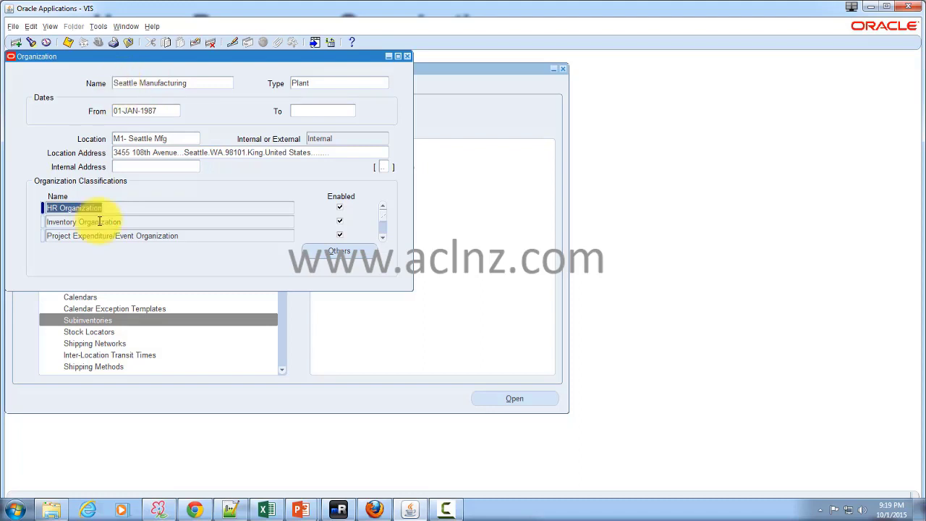
{"action": "left_click", "coordinate": [338, 250]}
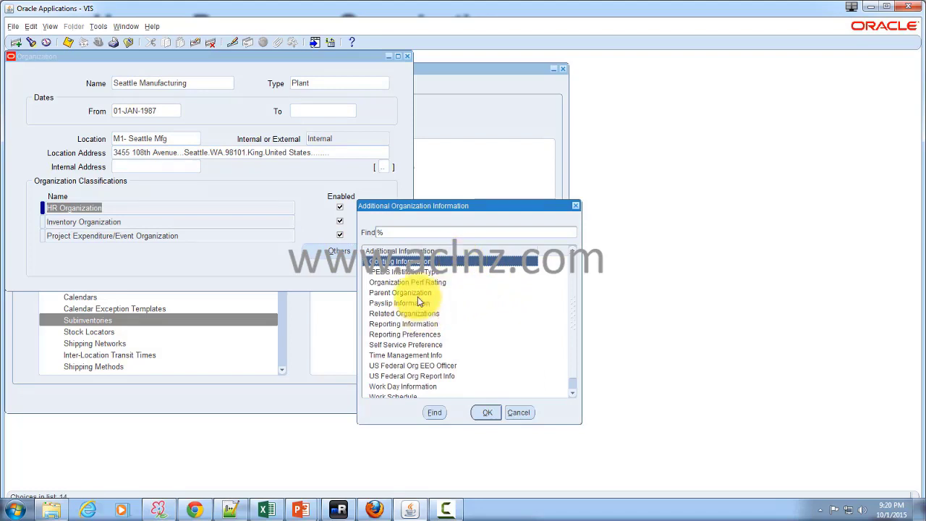
{"action": "scroll", "coordinate": [576, 345], "scroll_direction": "down", "scroll_amount": 1}
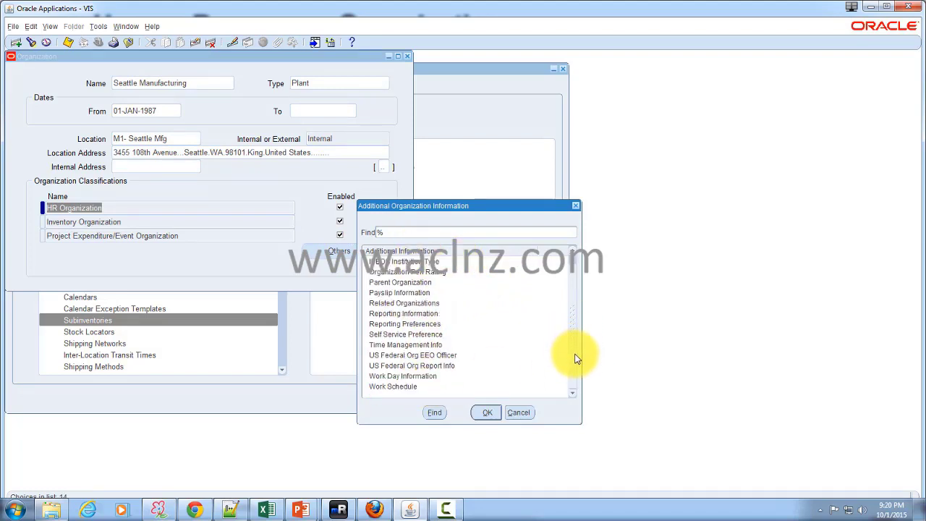